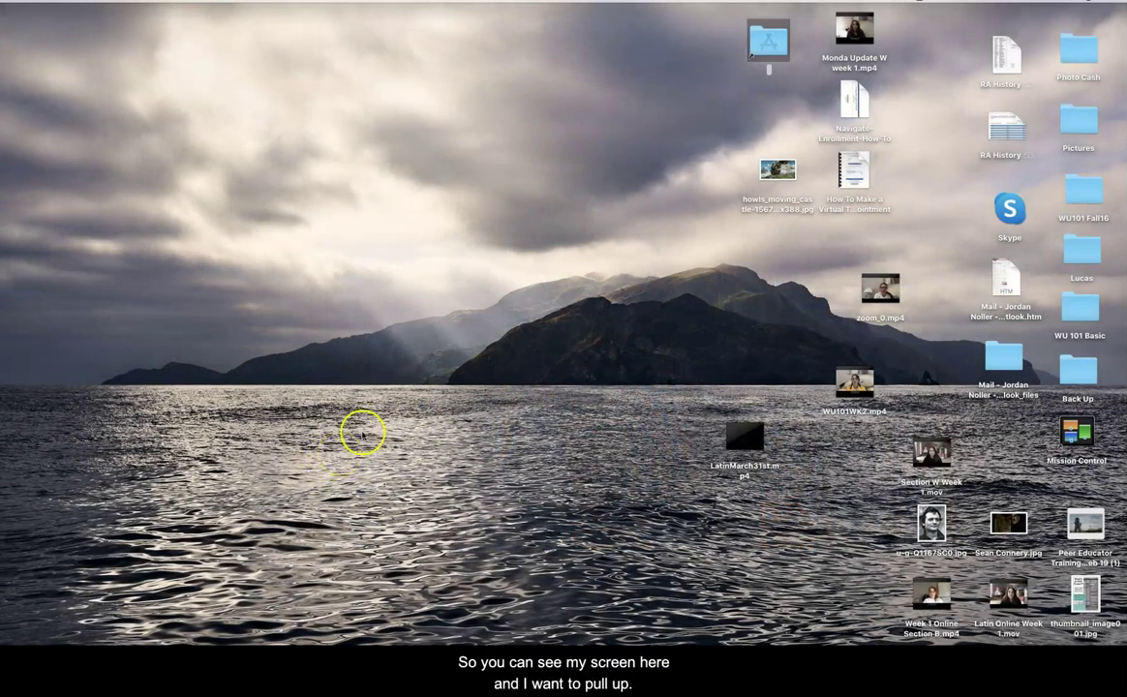
- Open a new Chrome window and load d2l.washburn.edu to see the four Spring 2020 courses
click(807, 639)
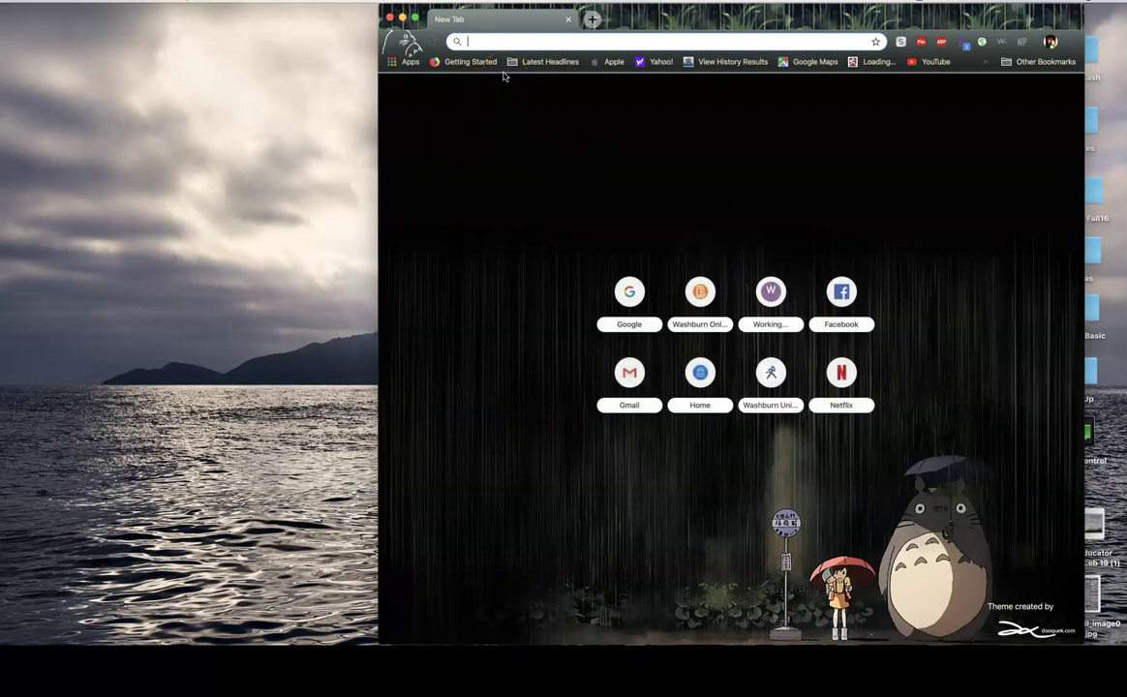
text(d2l.washb)
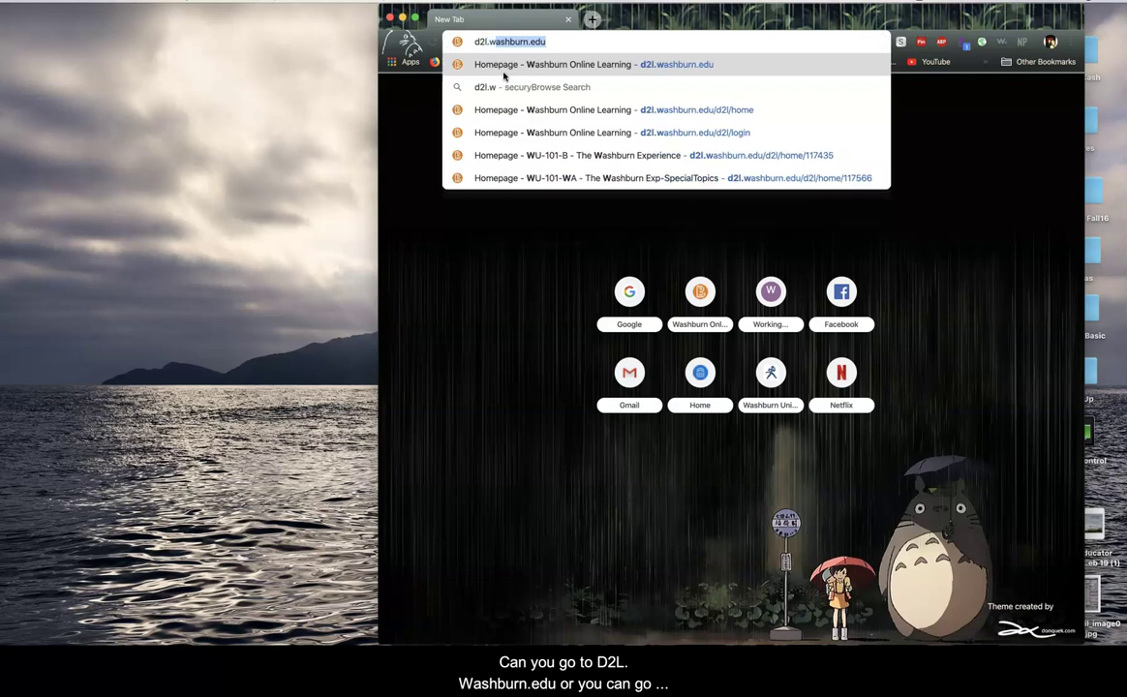
text(urn.edu)
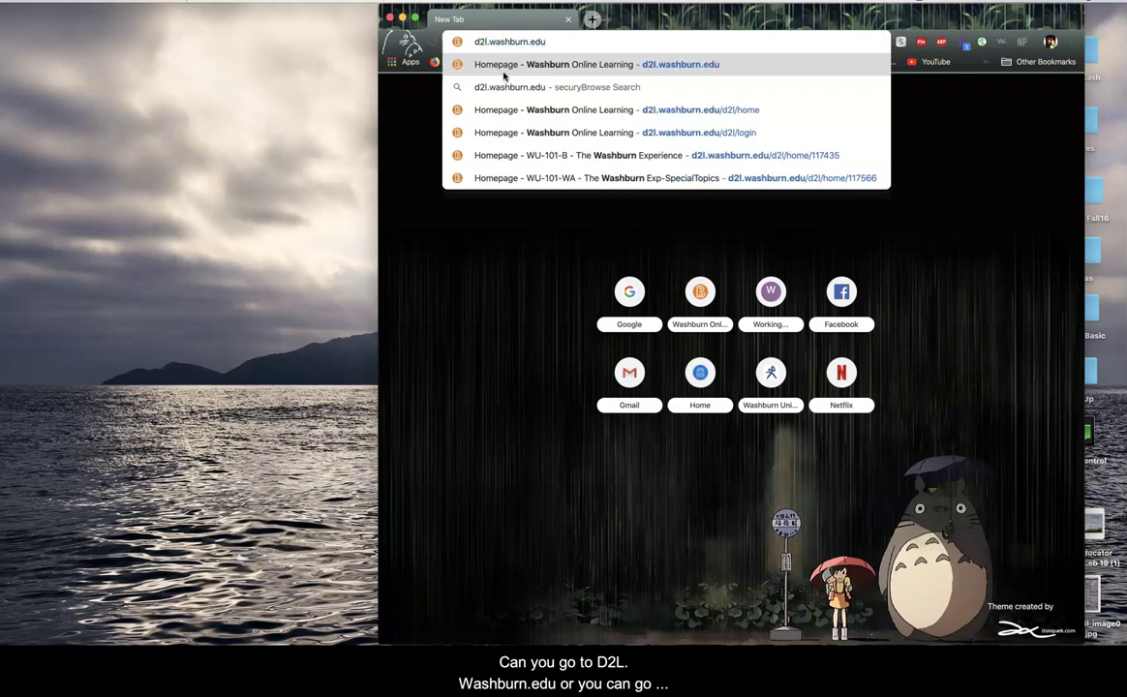
key(Return)
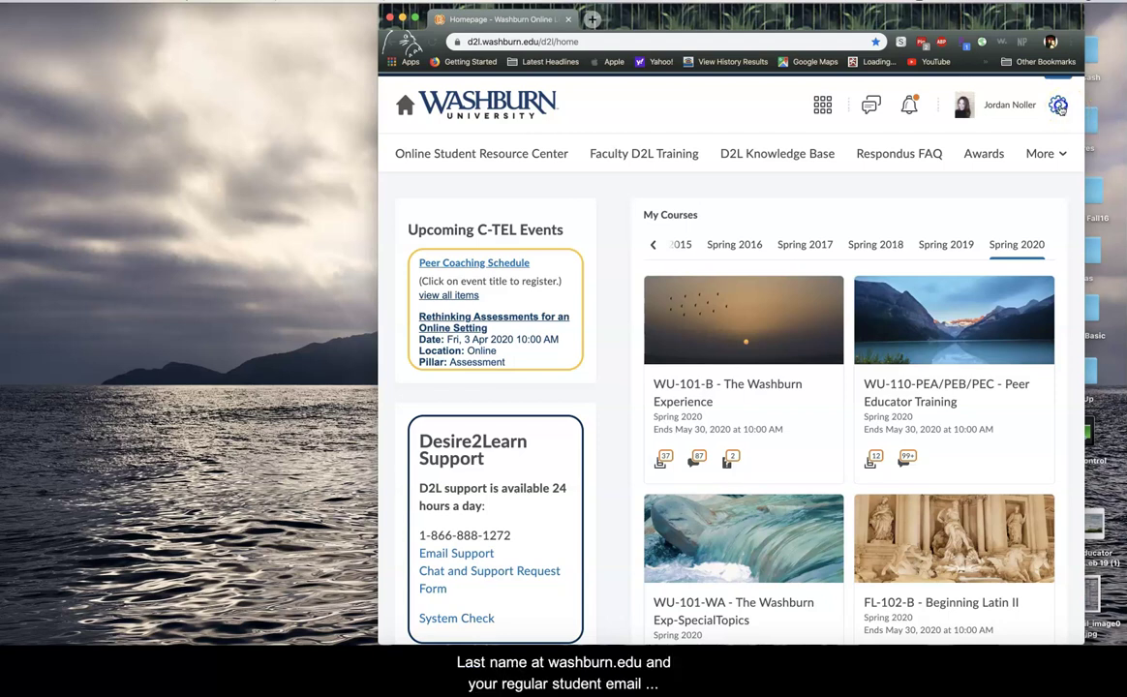
- Switch the D2L homepage to View as Student and maximize the Chrome window
click(1060, 107)
click(1007, 105)
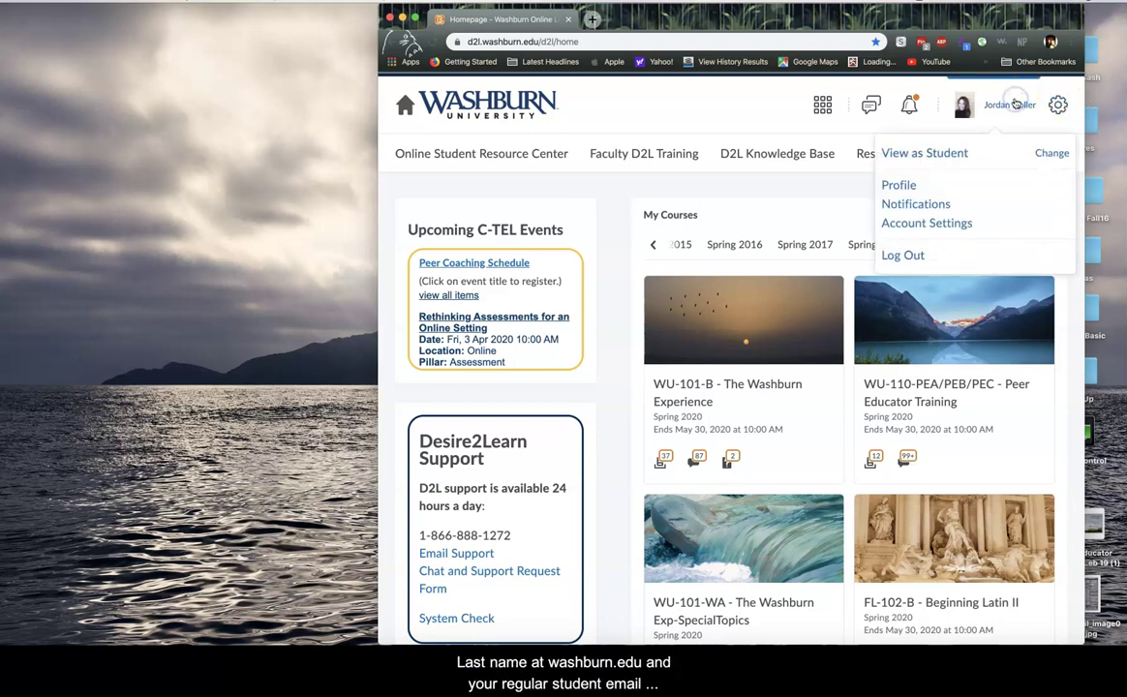
click(947, 154)
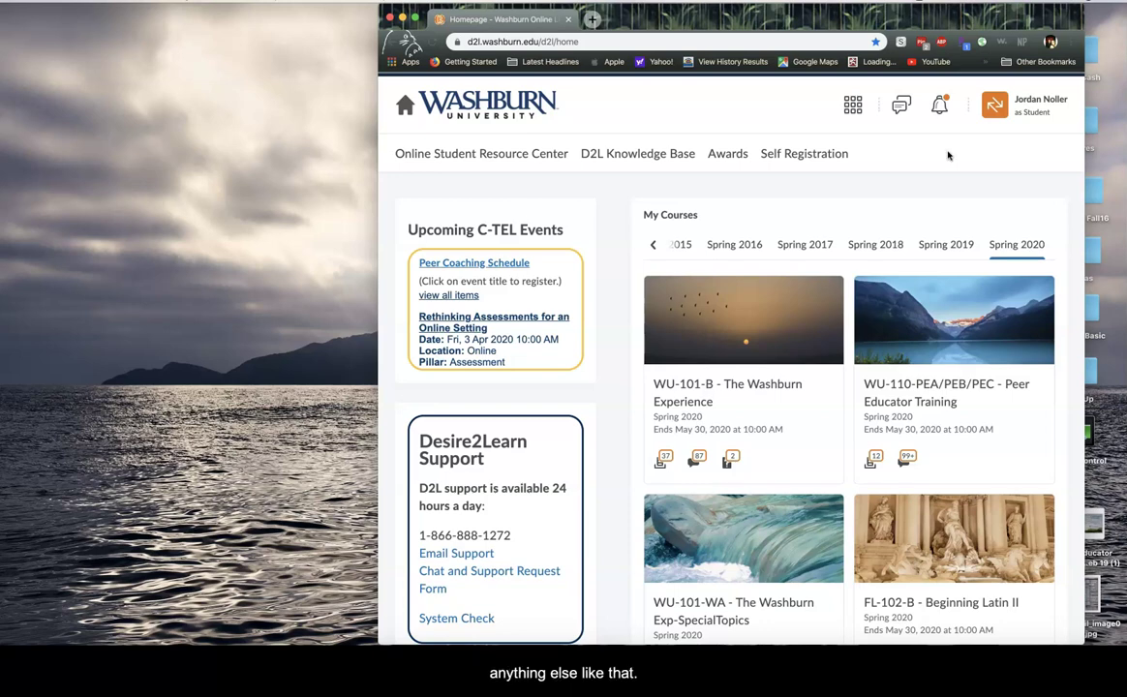
click(416, 19)
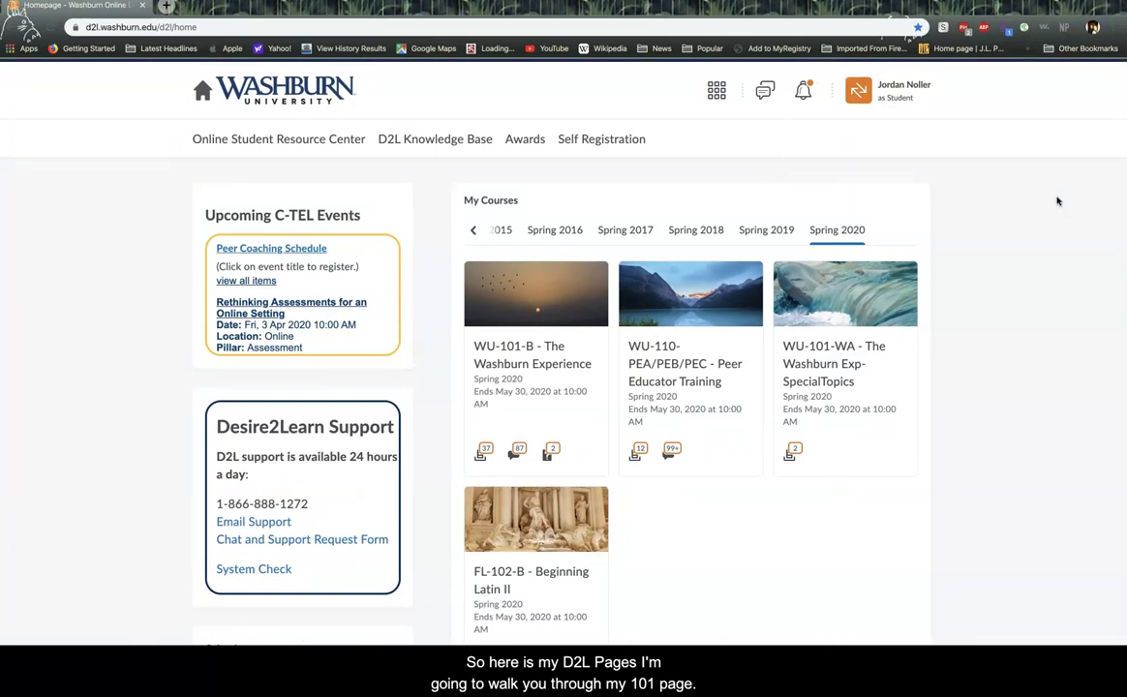
click(534, 366)
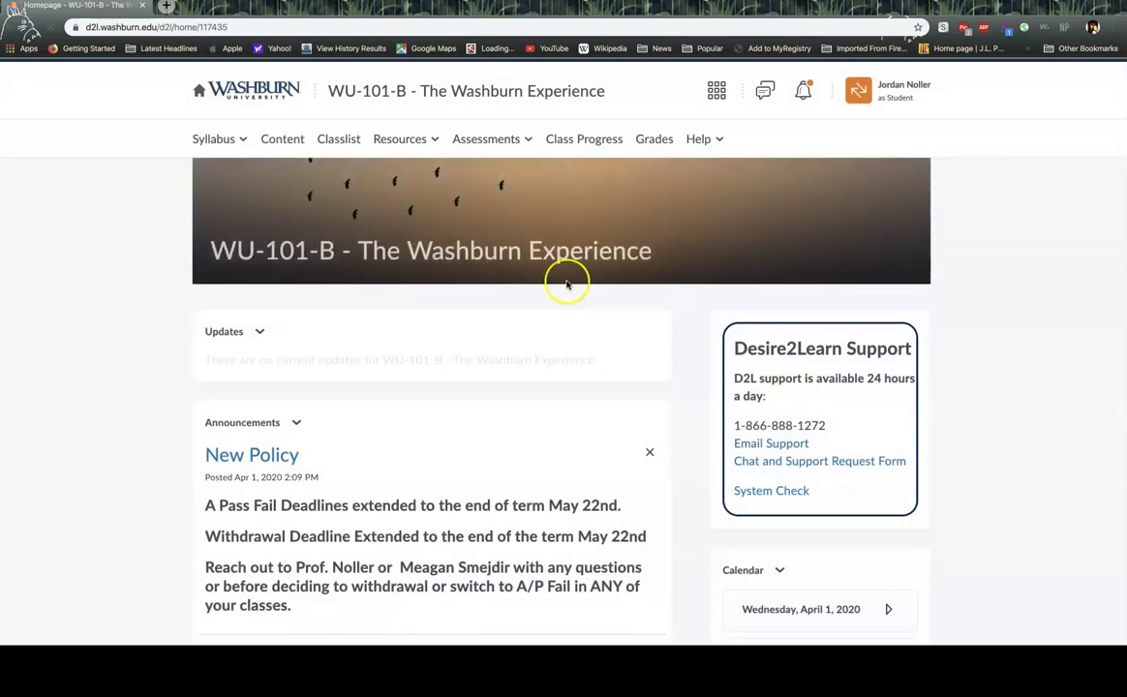
click(16, 28)
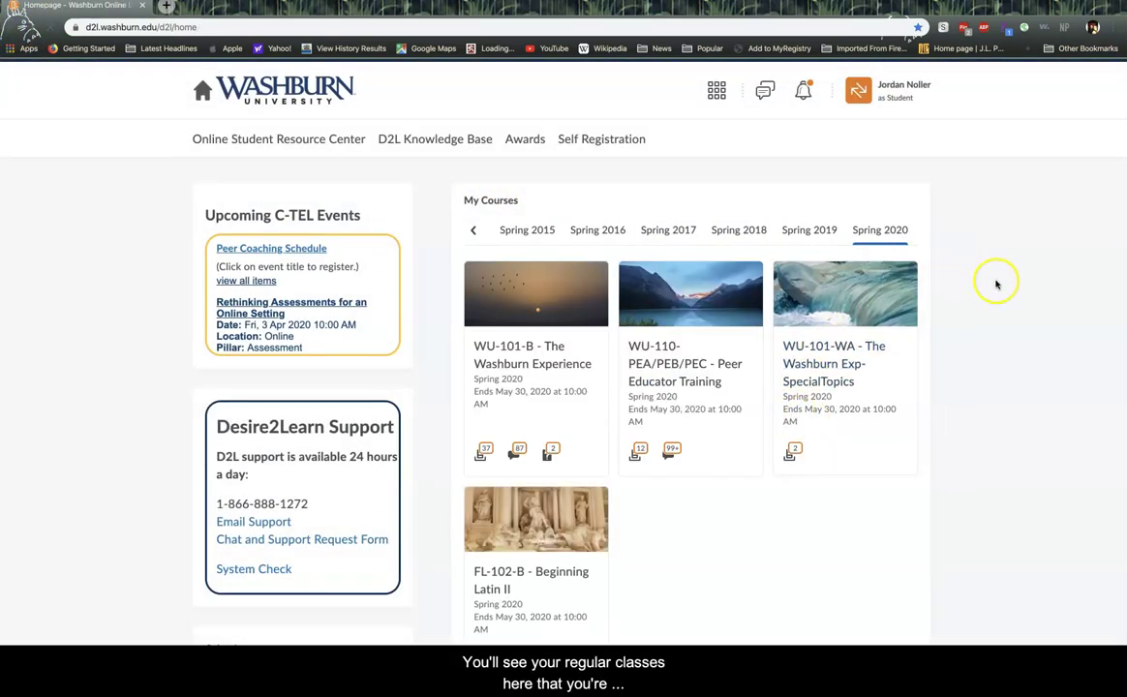
scroll(997, 283, down, 3)
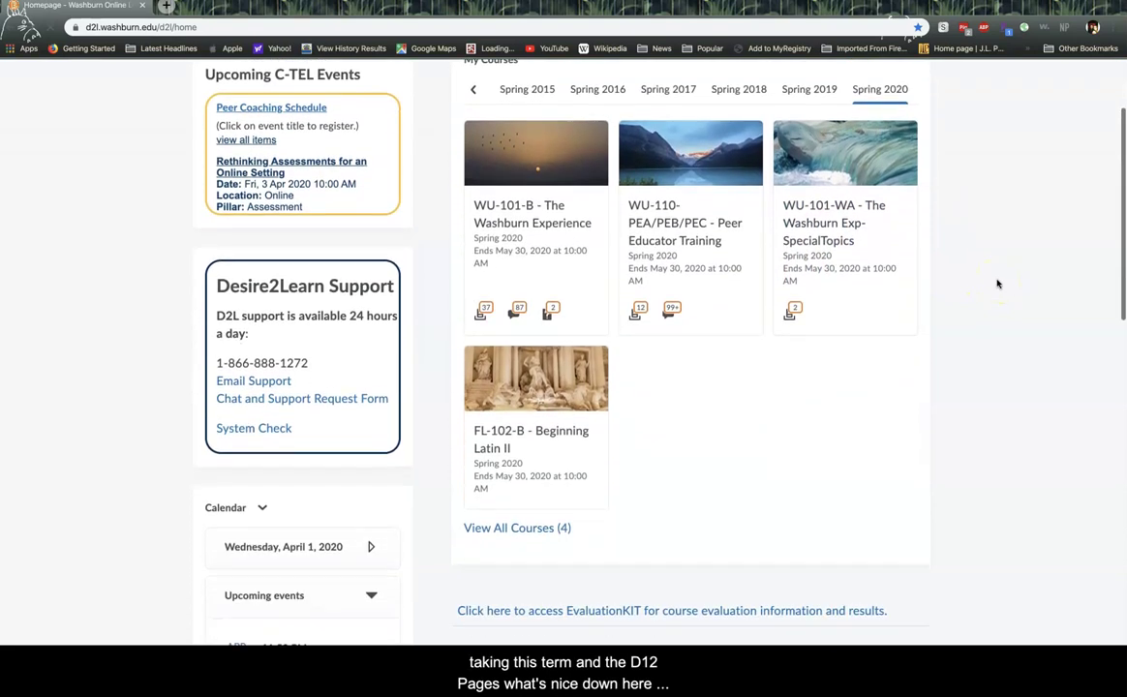
scroll(998, 283, down, 5)
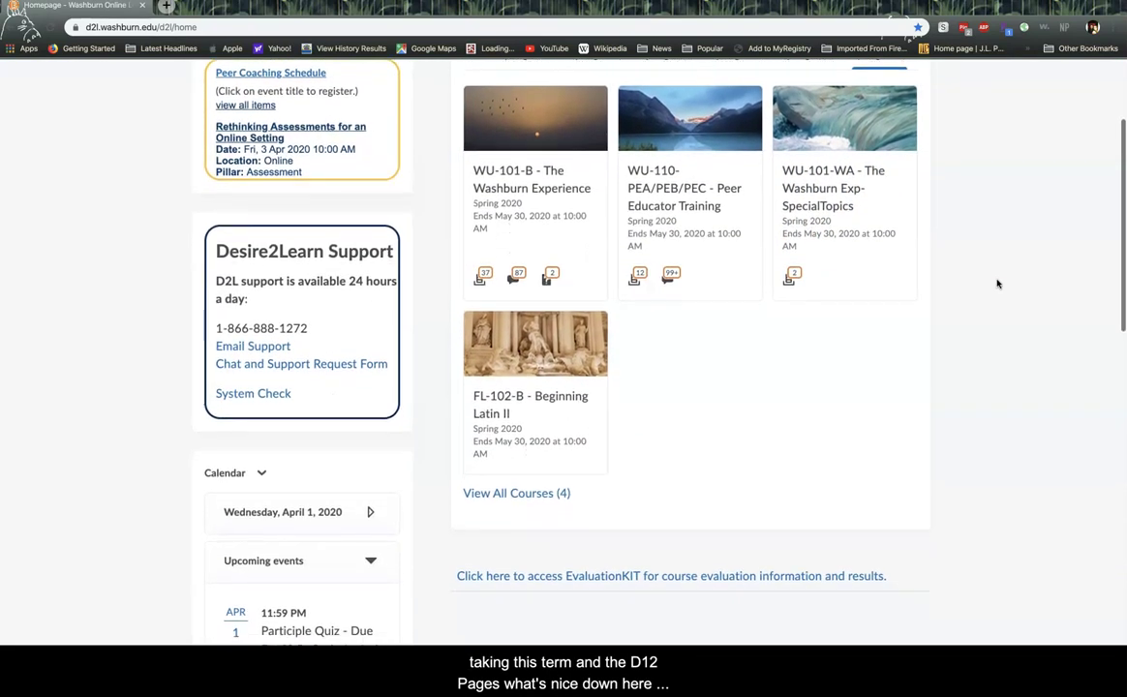
scroll(997, 284, down, 6)
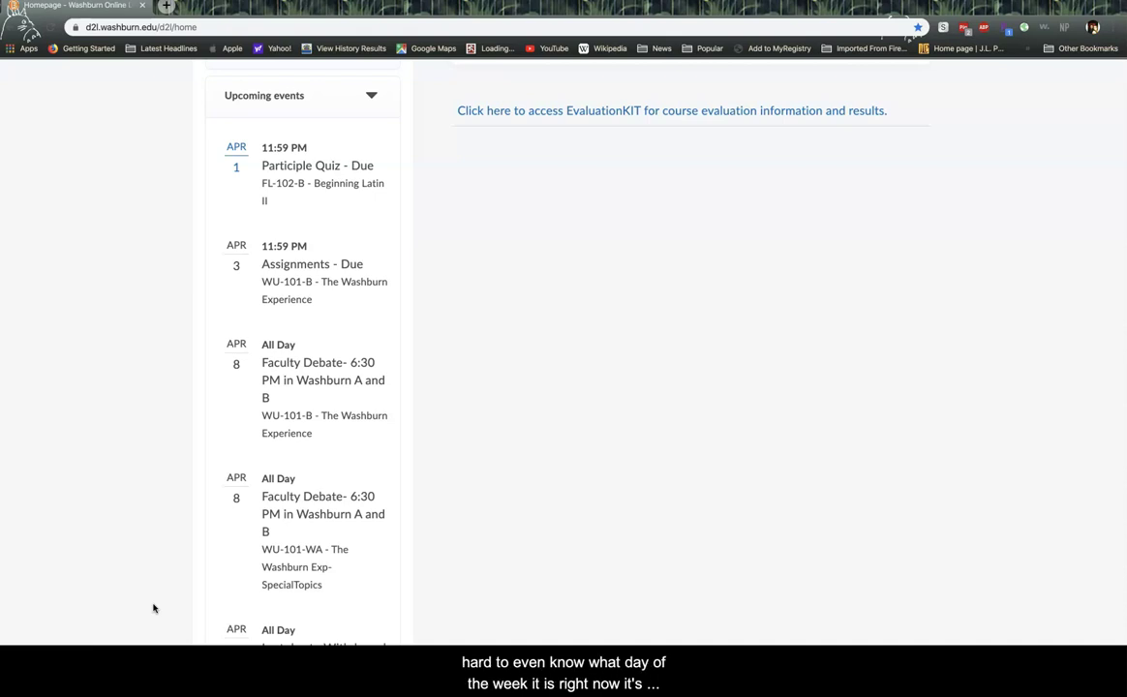
scroll(159, 483, down, 2)
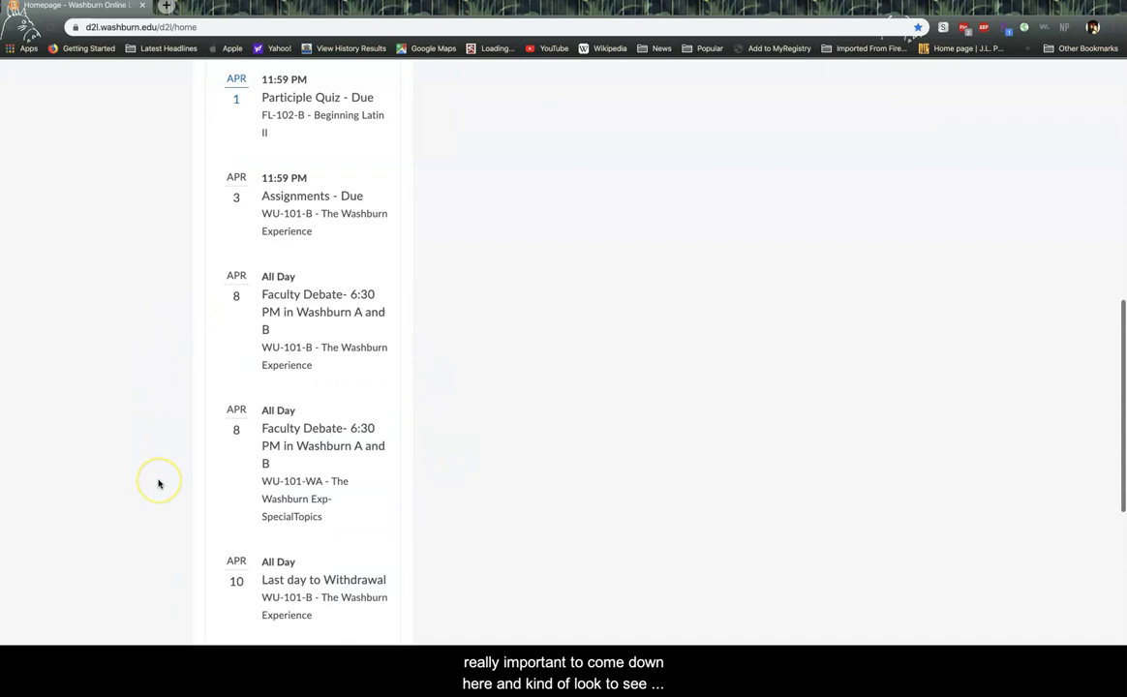
scroll(159, 483, down, 4)
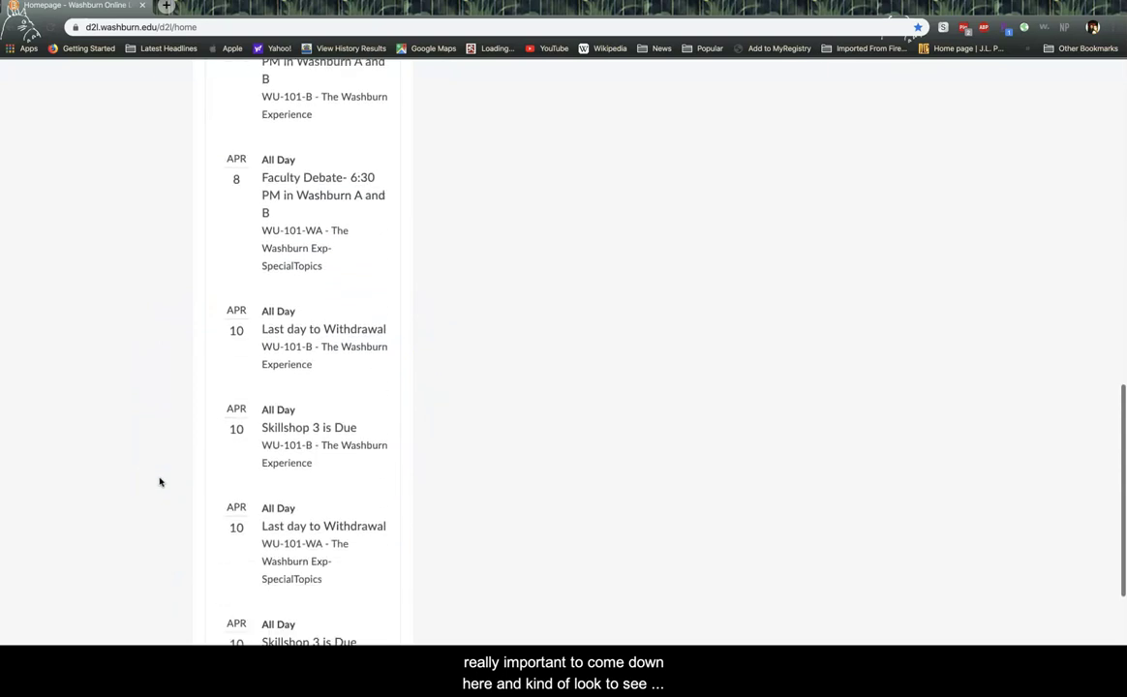
scroll(160, 481, down, 5)
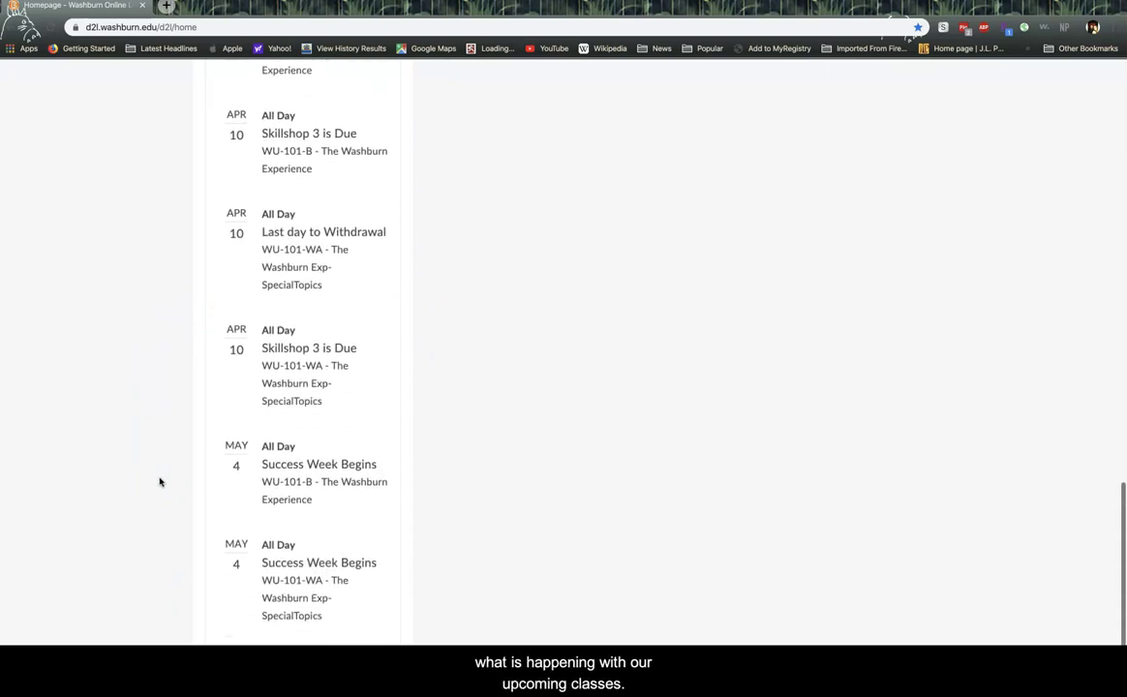
scroll(160, 481, up, 10)
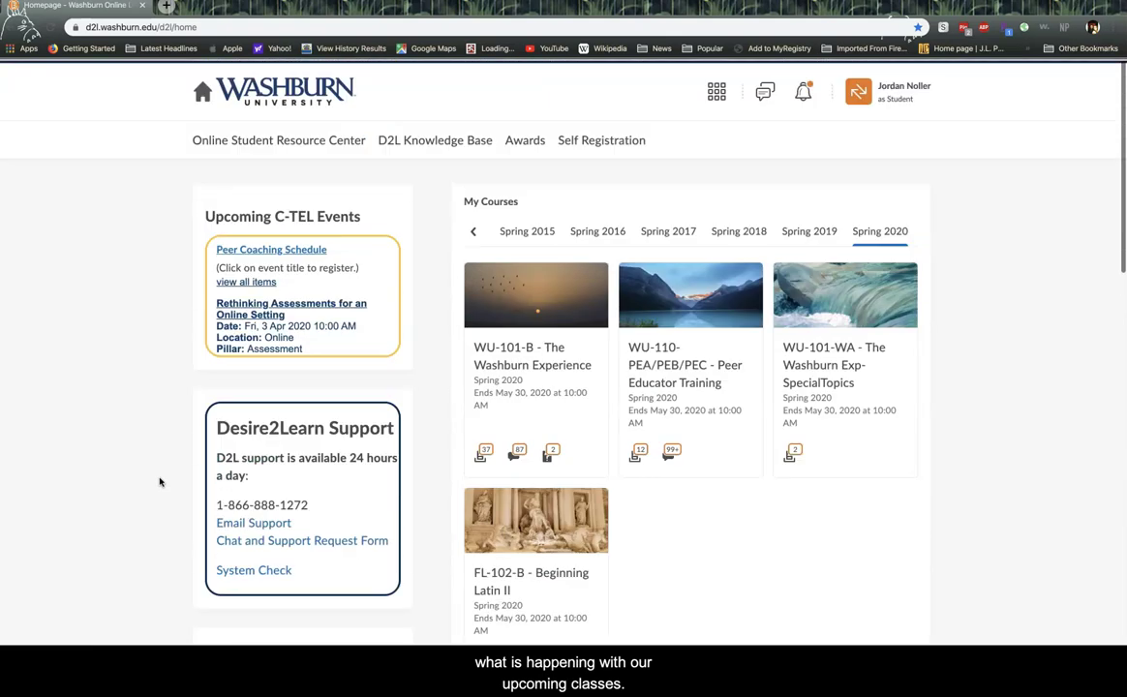
click(558, 358)
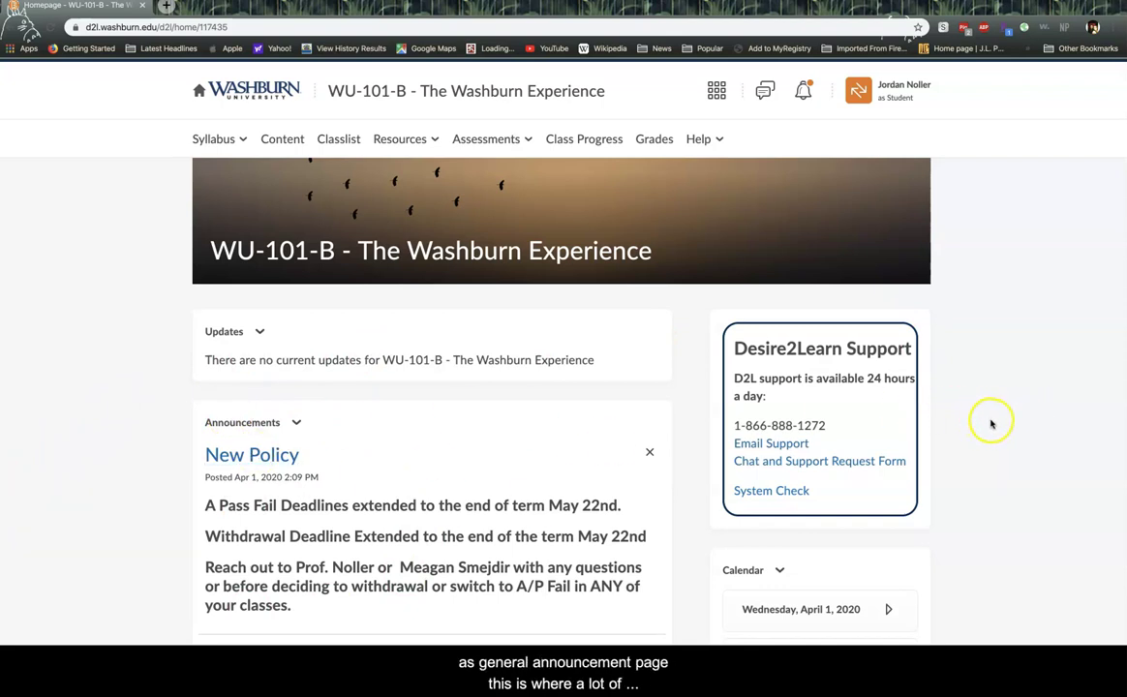
scroll(998, 419, down, 1)
scroll(1000, 420, down, 20)
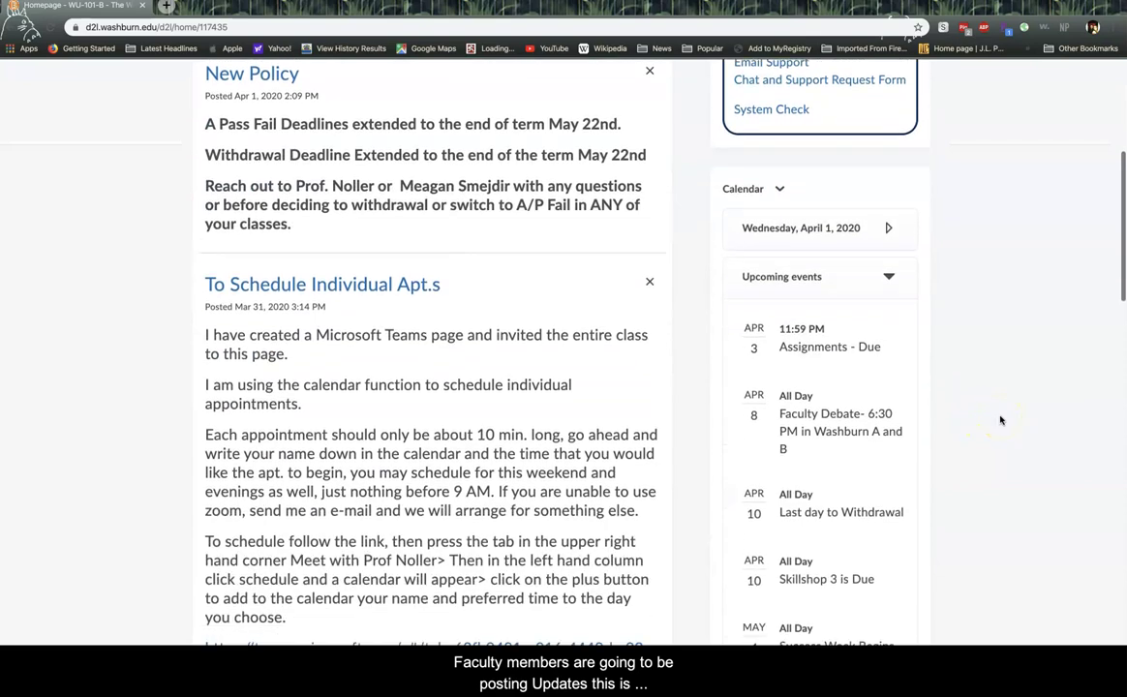
scroll(1000, 419, up, 10)
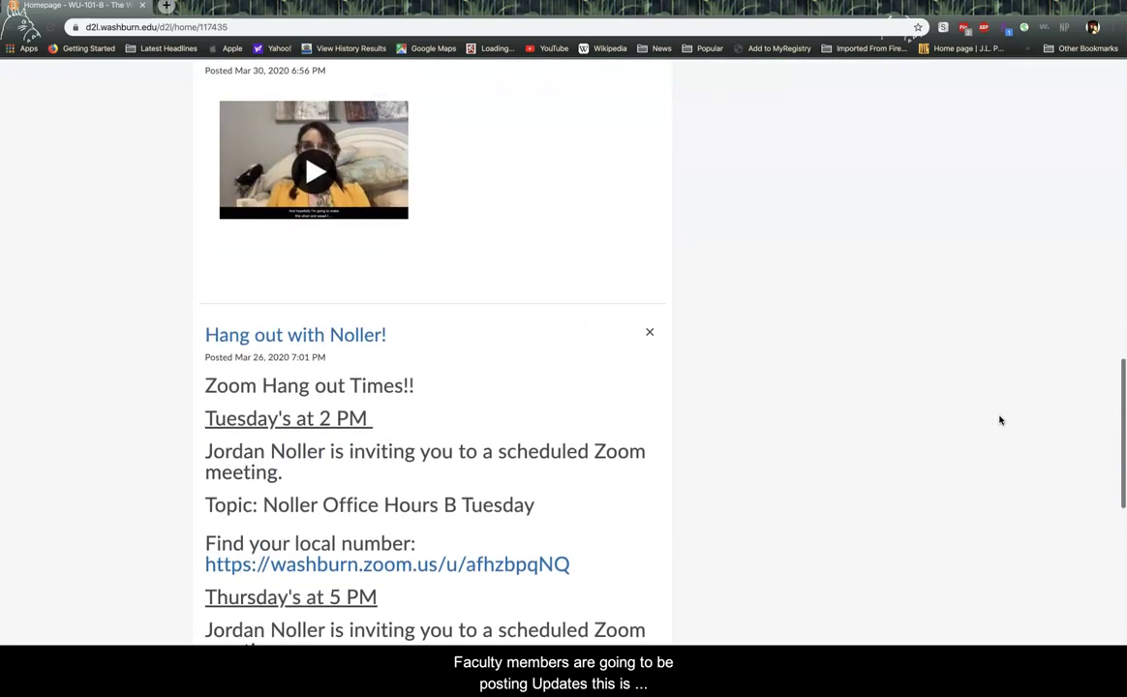
scroll(999, 419, down, 10)
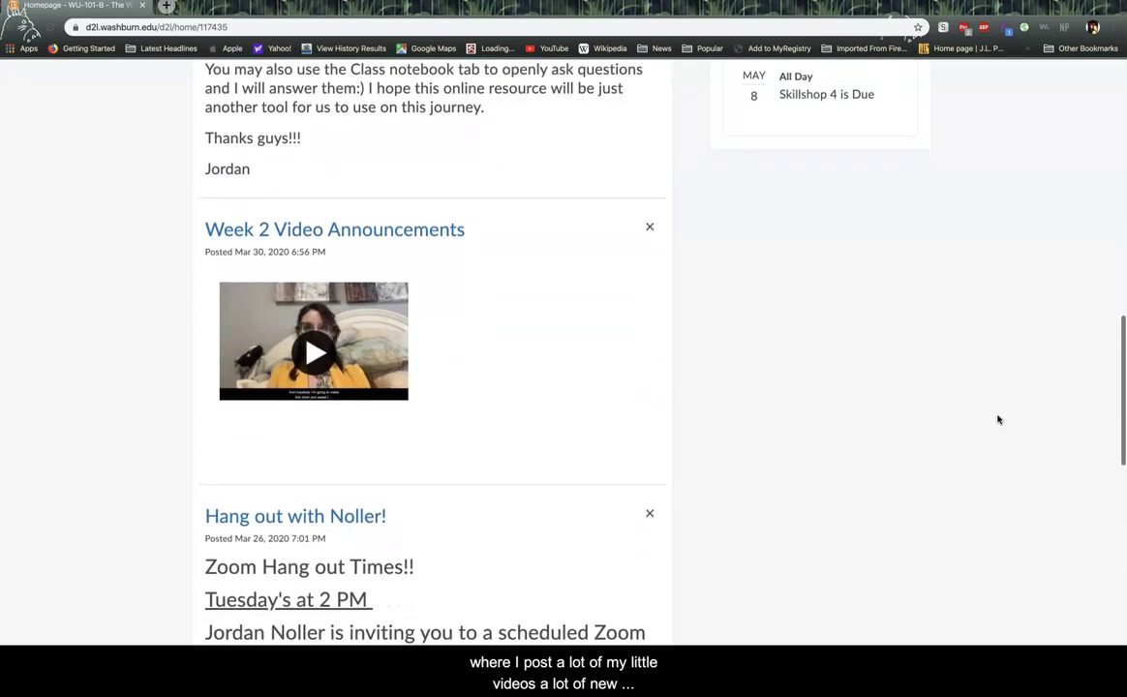
scroll(1000, 419, down, 1)
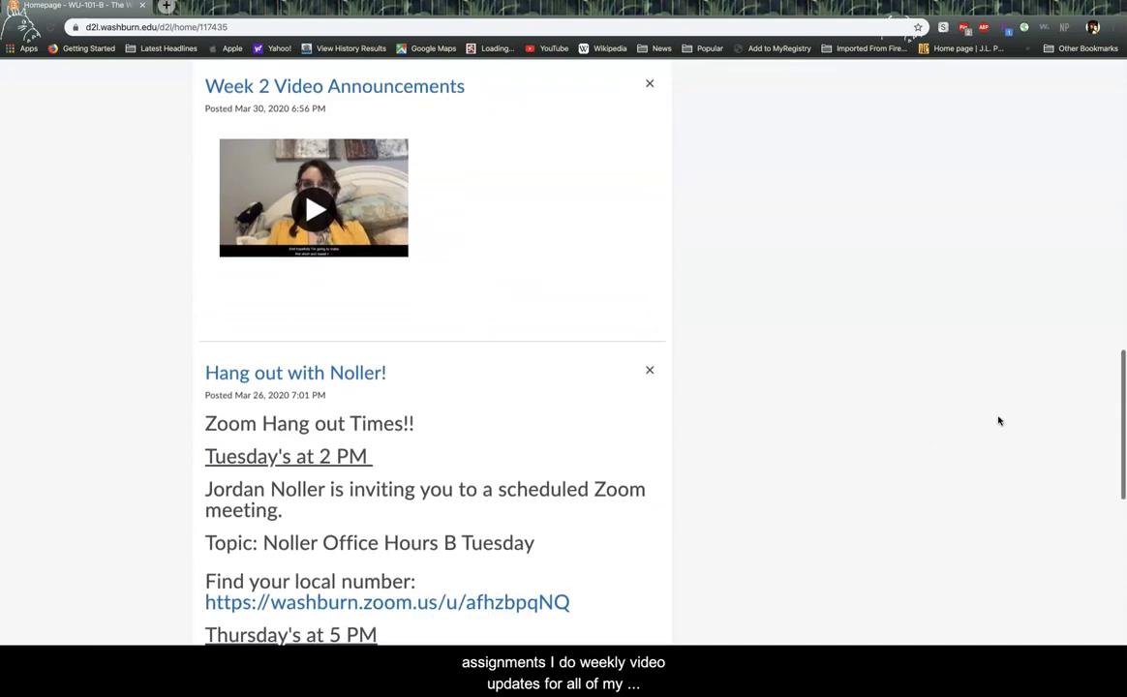
click(985, 420)
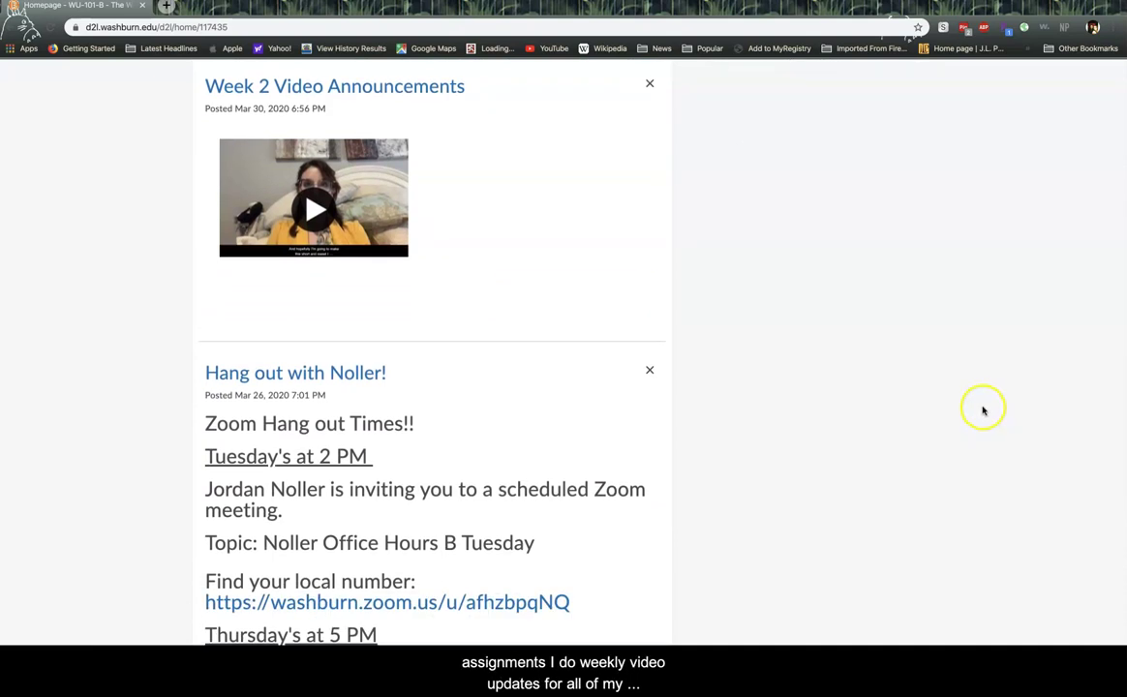
scroll(983, 408, down, 1)
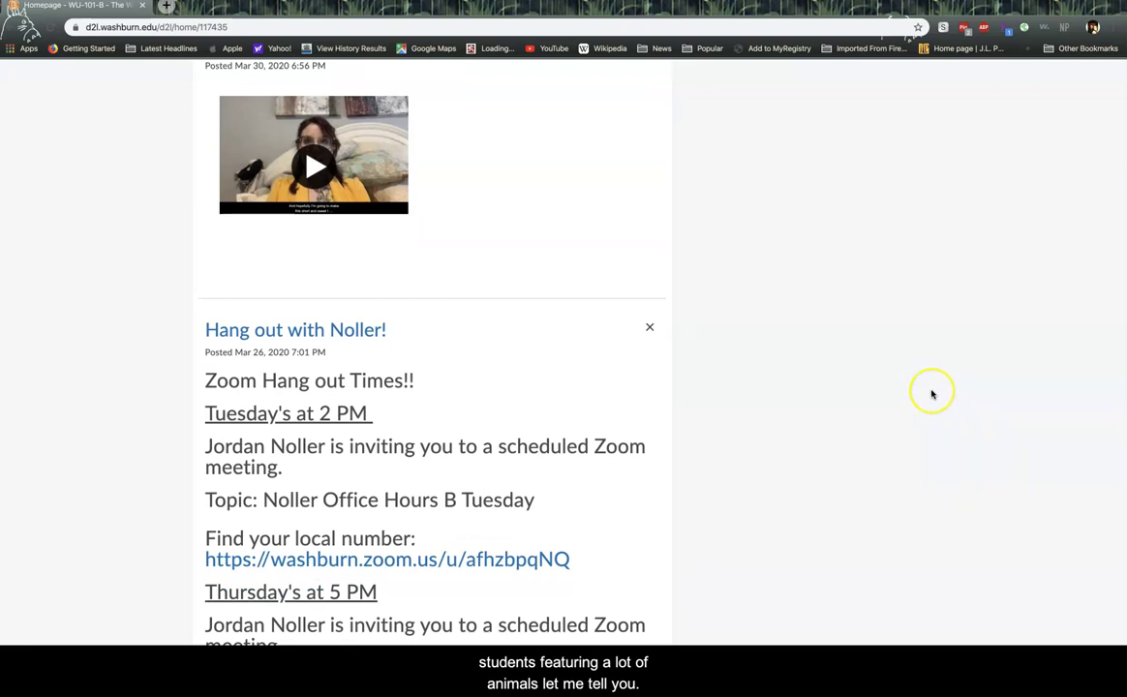
scroll(932, 394, down, 1)
scroll(933, 394, down, 4)
scroll(943, 395, down, 2)
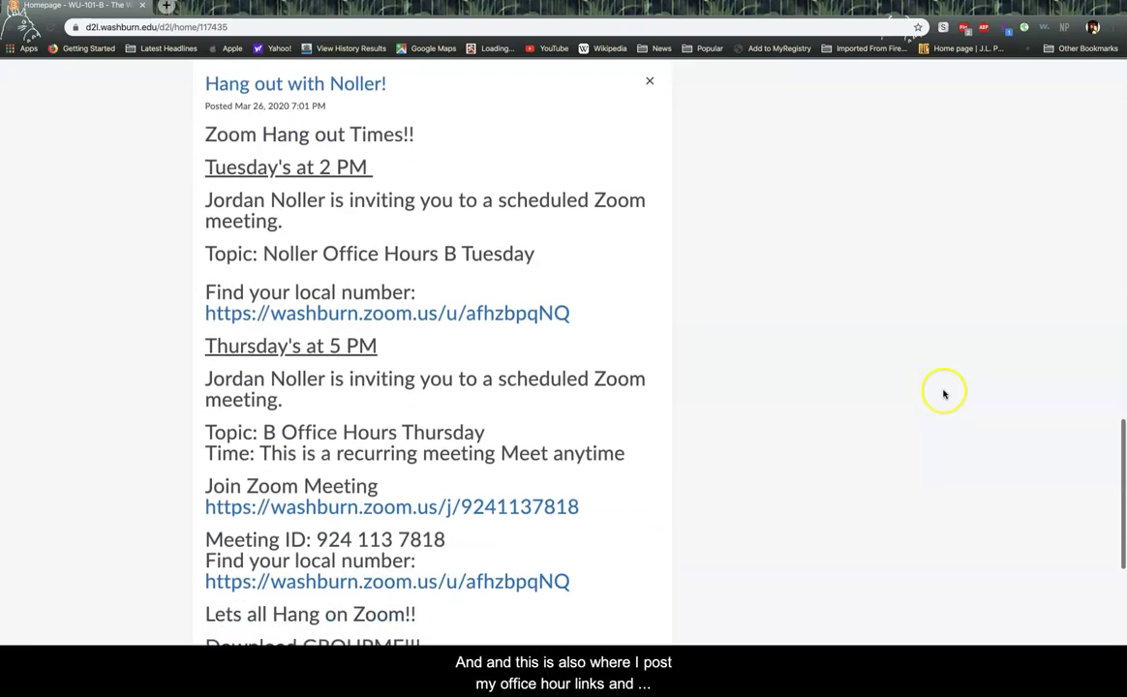
scroll(906, 408, down, 6)
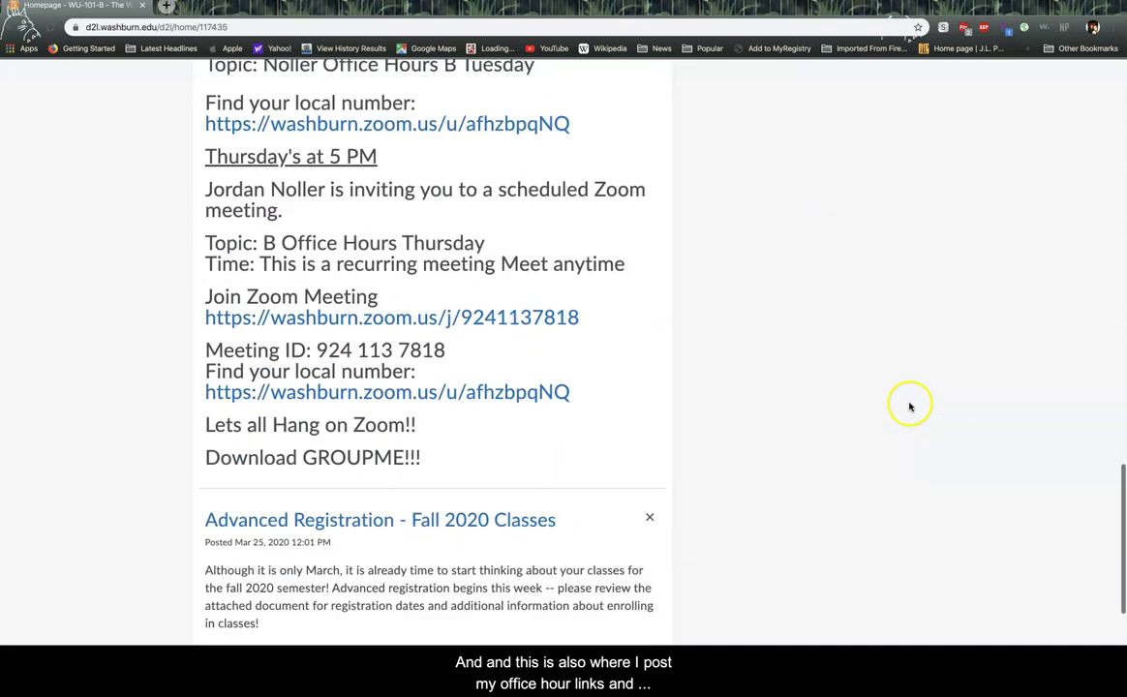
scroll(911, 407, down, 4)
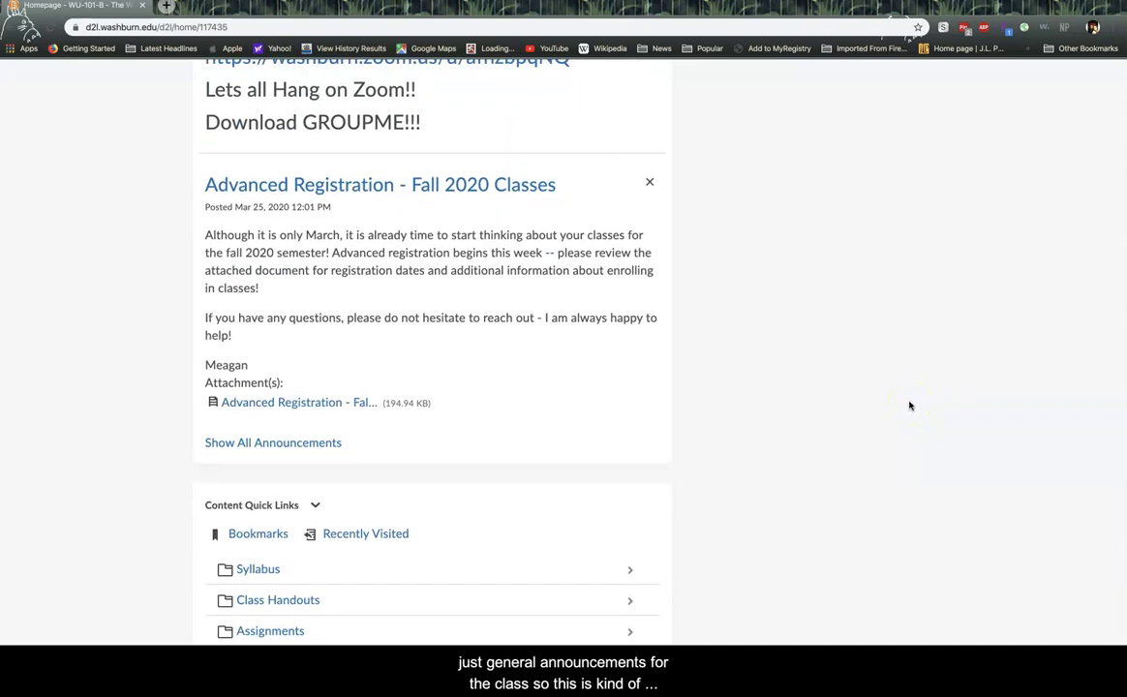
scroll(910, 404, up, 20)
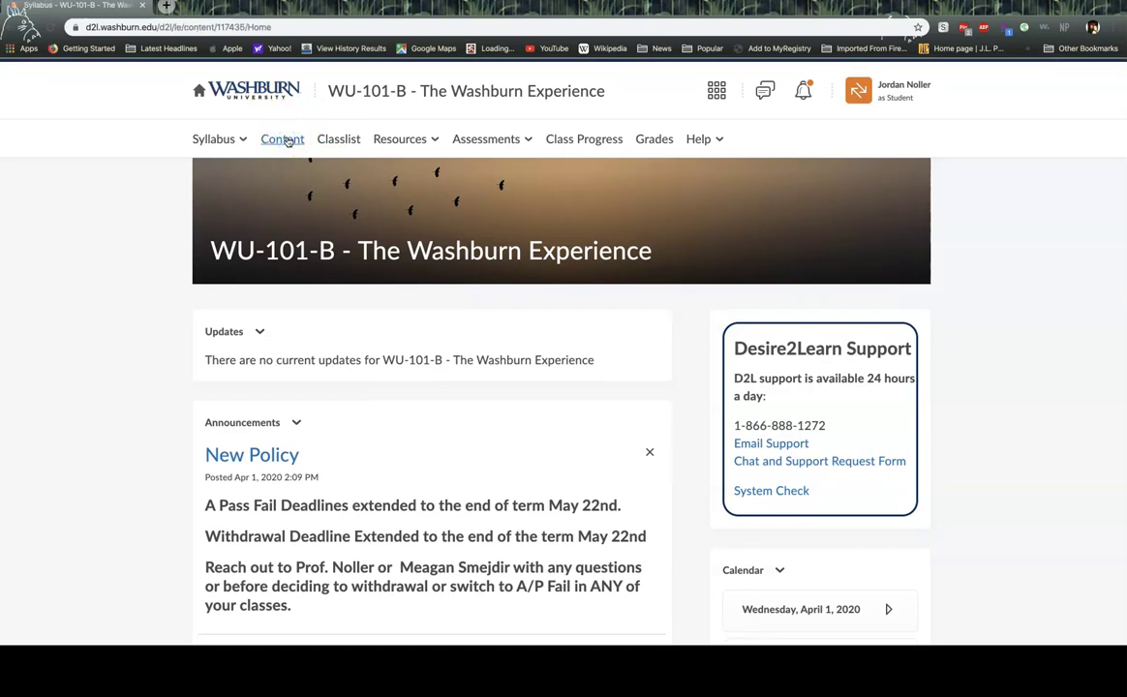
- Open the course Content and the Assignments module, showing 19 of 28 topics complete (67.86%)
click(264, 139)
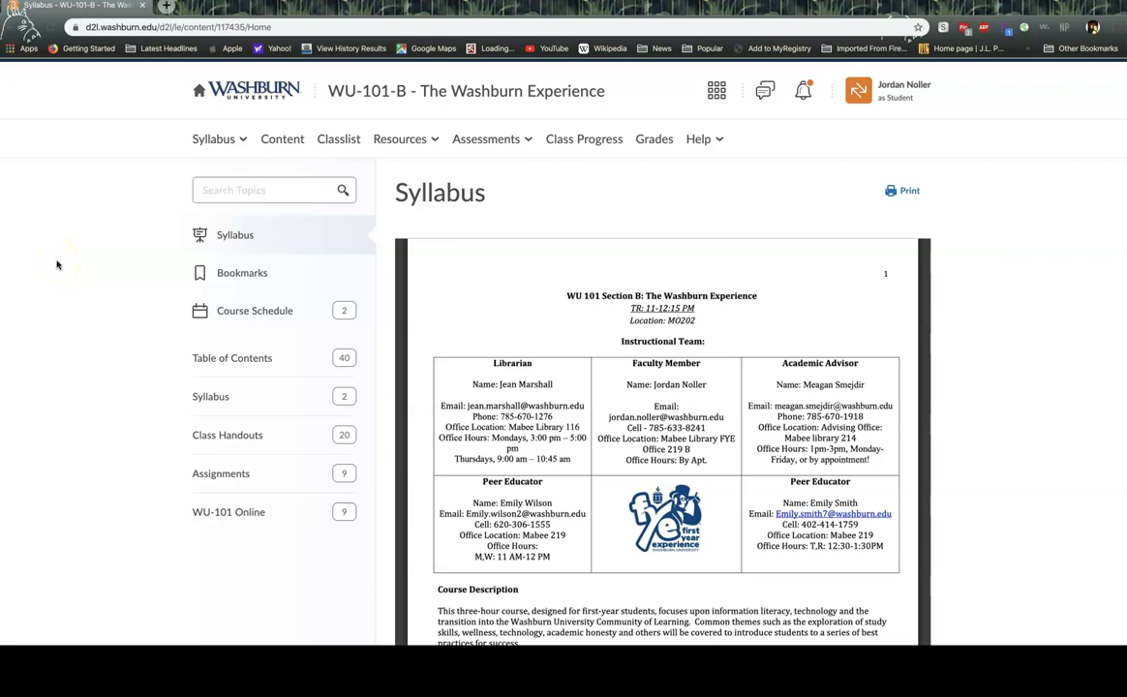
click(240, 476)
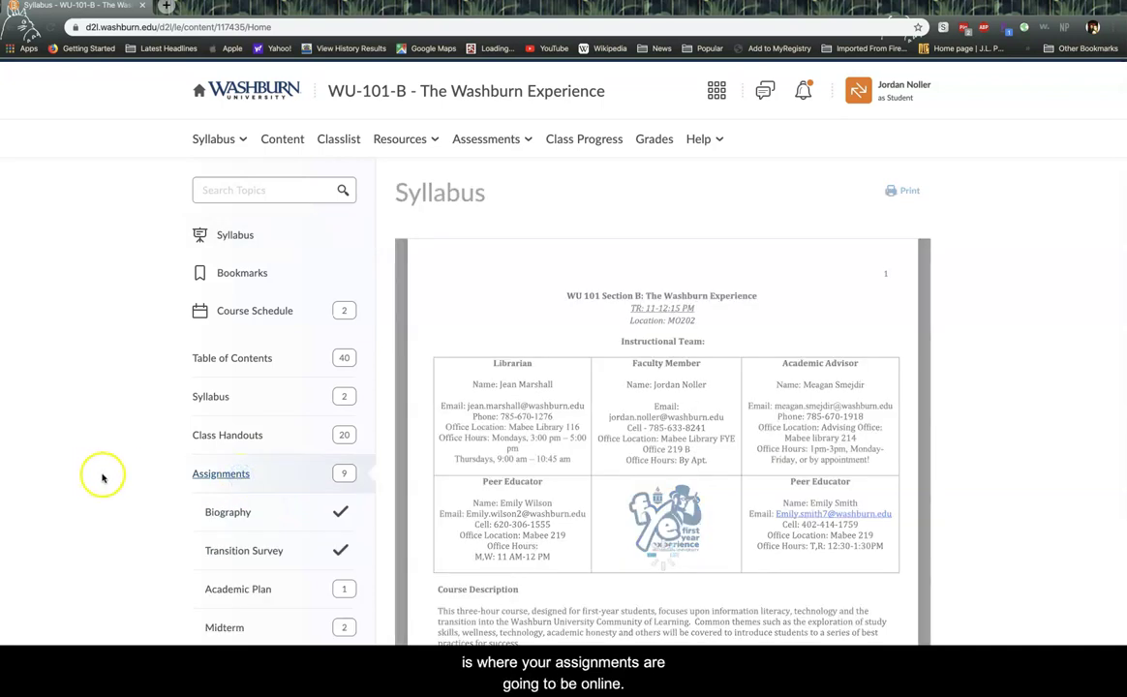
scroll(104, 476, down, 3)
scroll(105, 476, down, 1)
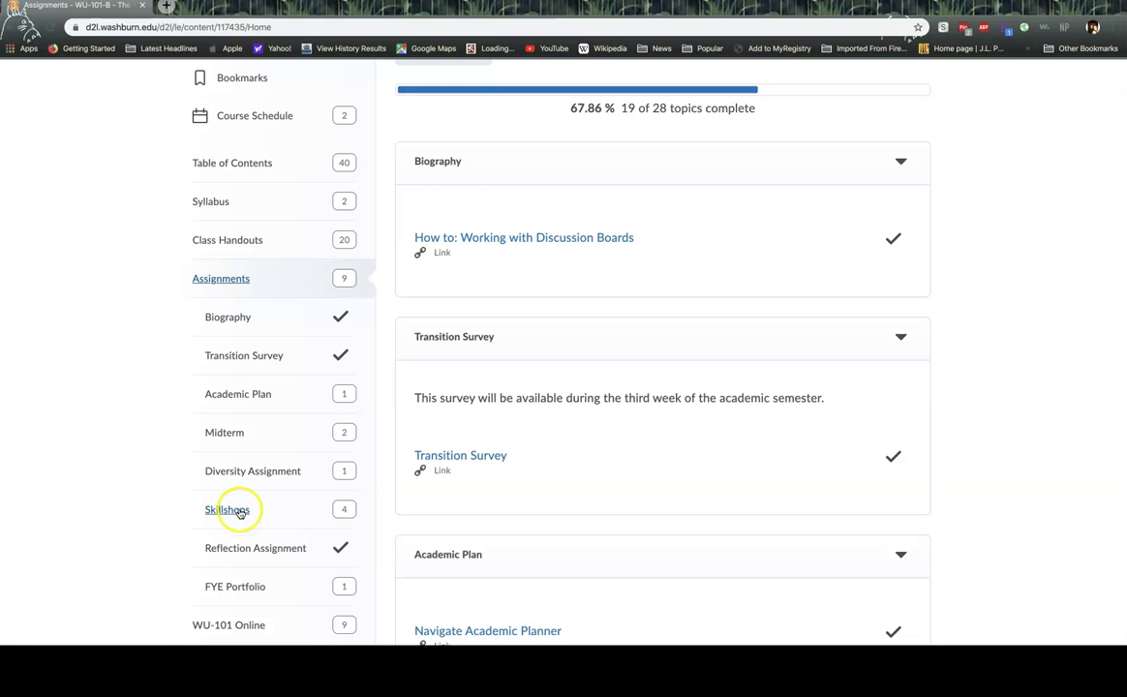
- Open the Midterm module with its four topics (2 of 4 complete), then exit full screen
click(237, 434)
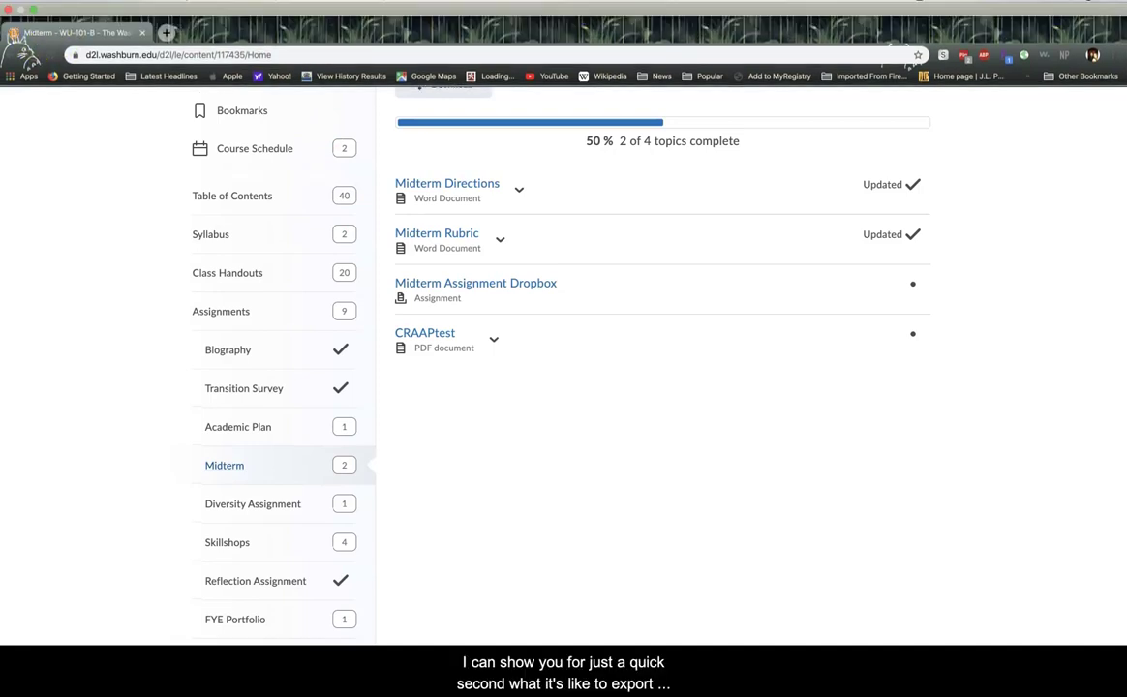
click(29, 8)
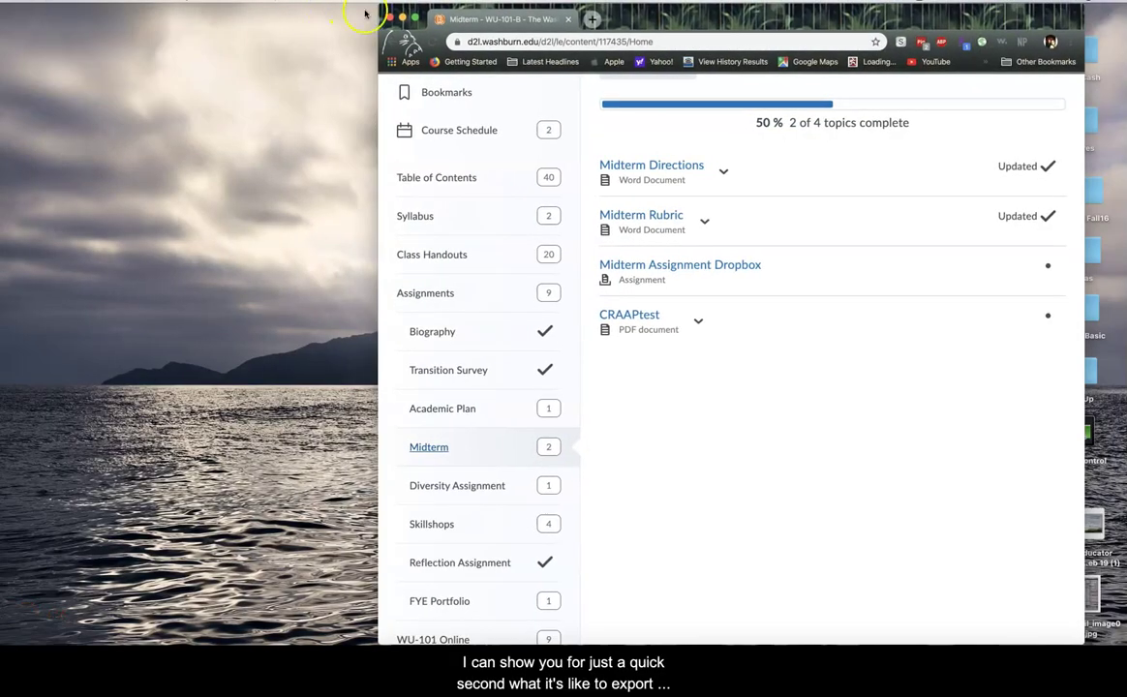
- Minimize Chrome to reveal the desktop
click(412, 17)
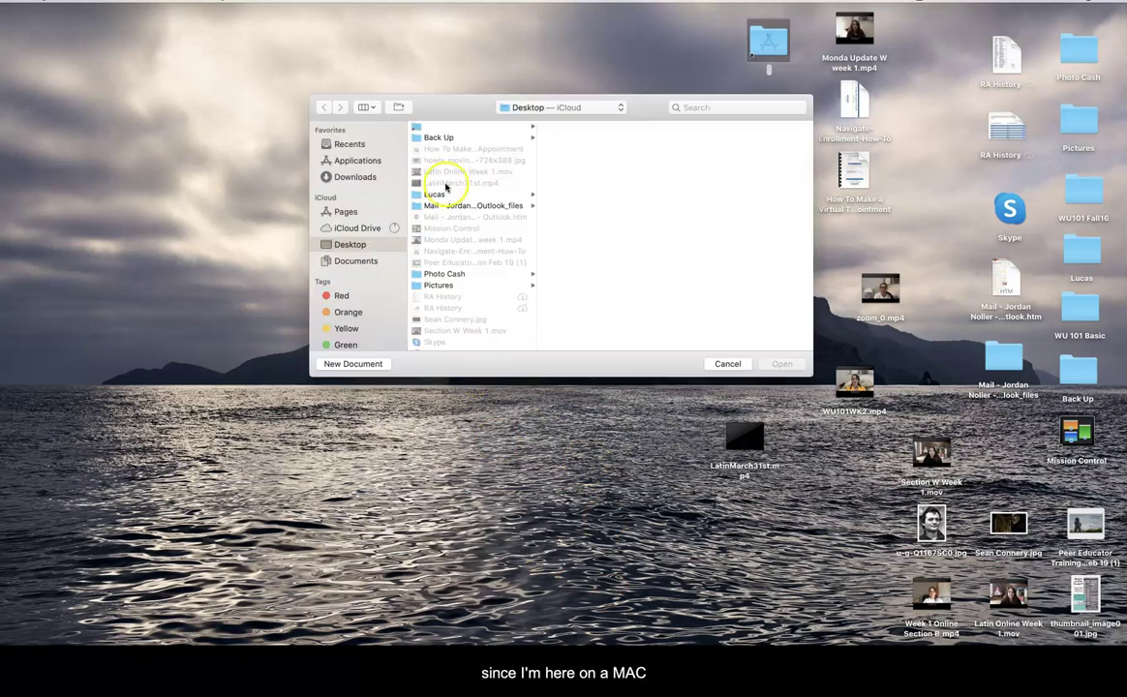
- Create a new blank Pages document and type 'Export sample' on it
click(358, 363)
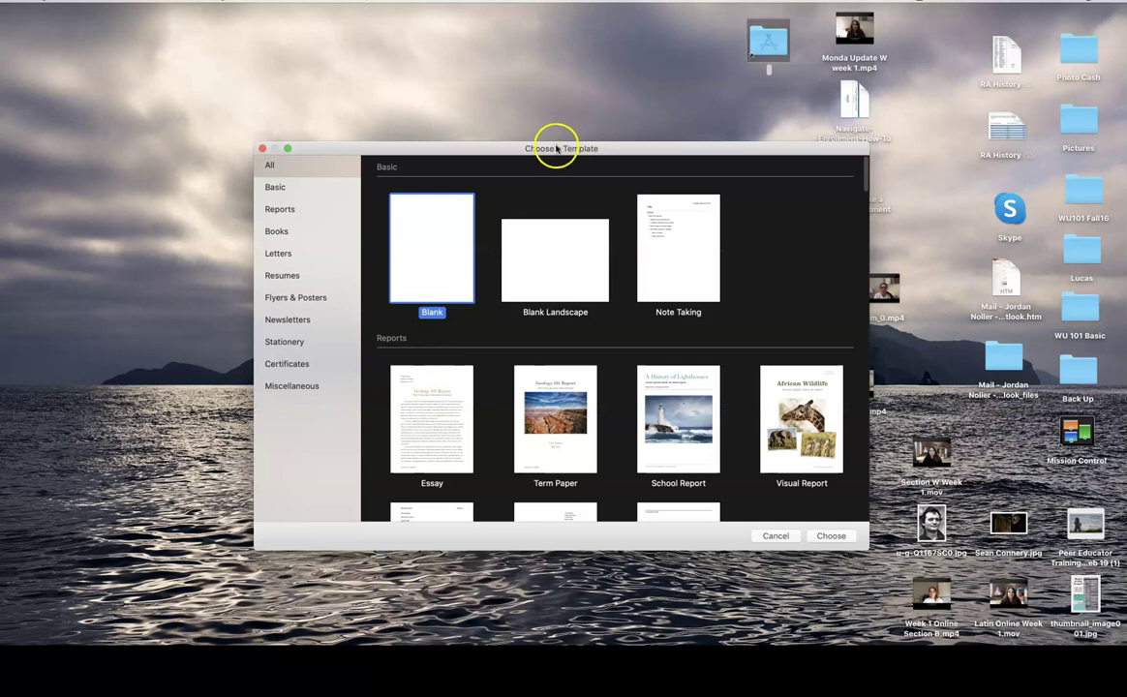
drag(559, 146, 652, 131)
click(547, 221)
double_click(547, 222)
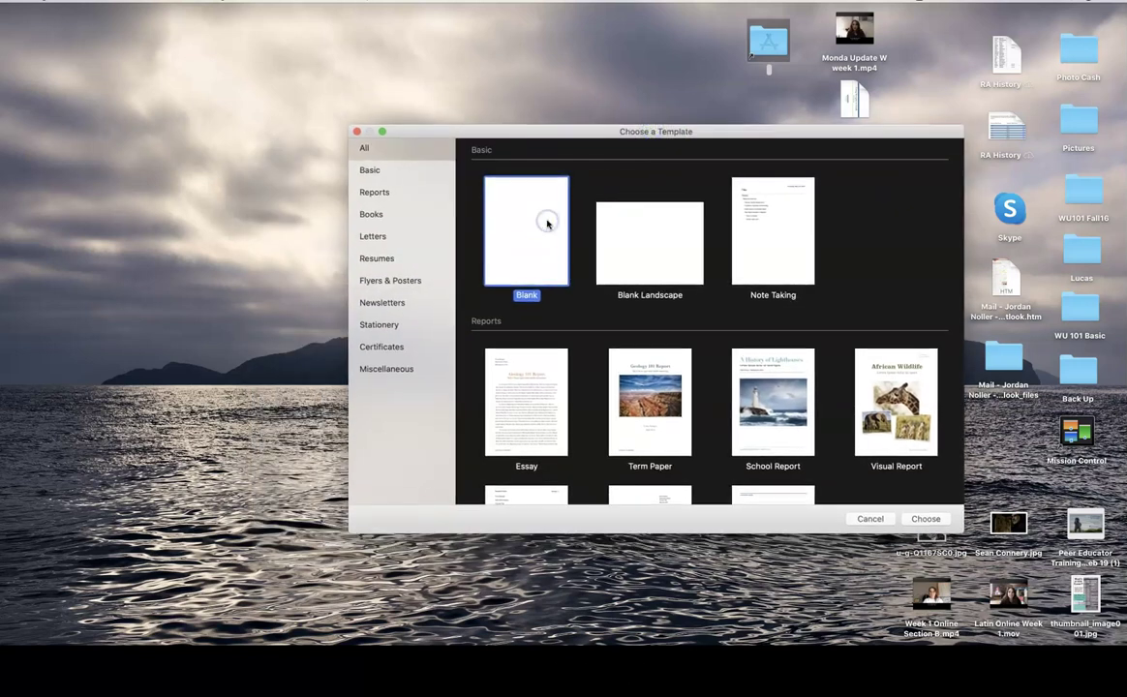
click(548, 229)
text(Export sample)
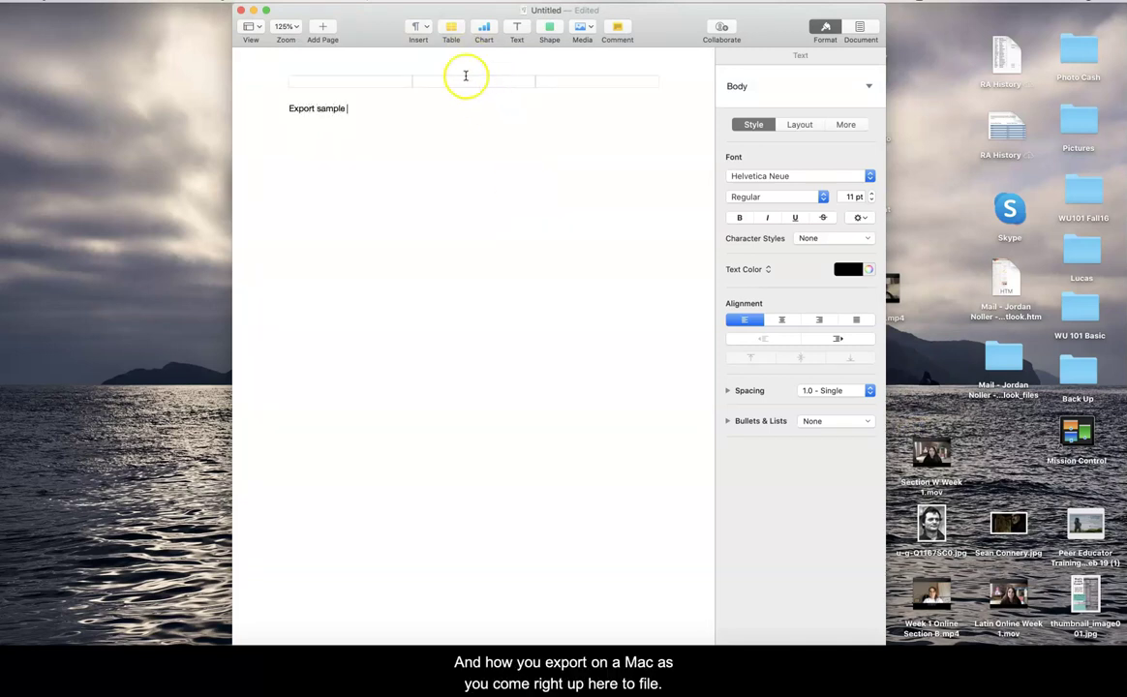
- Export the document to PDF up to choosing the save location, then restore Chrome
click(78, 0)
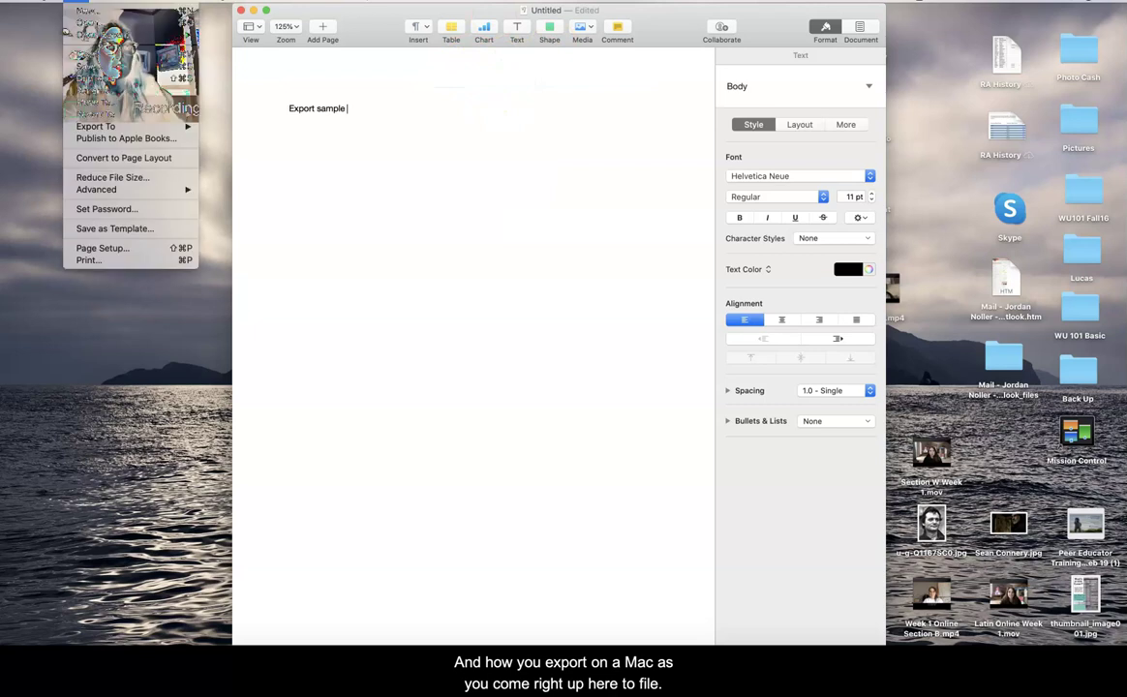
mouse_move(150, 126)
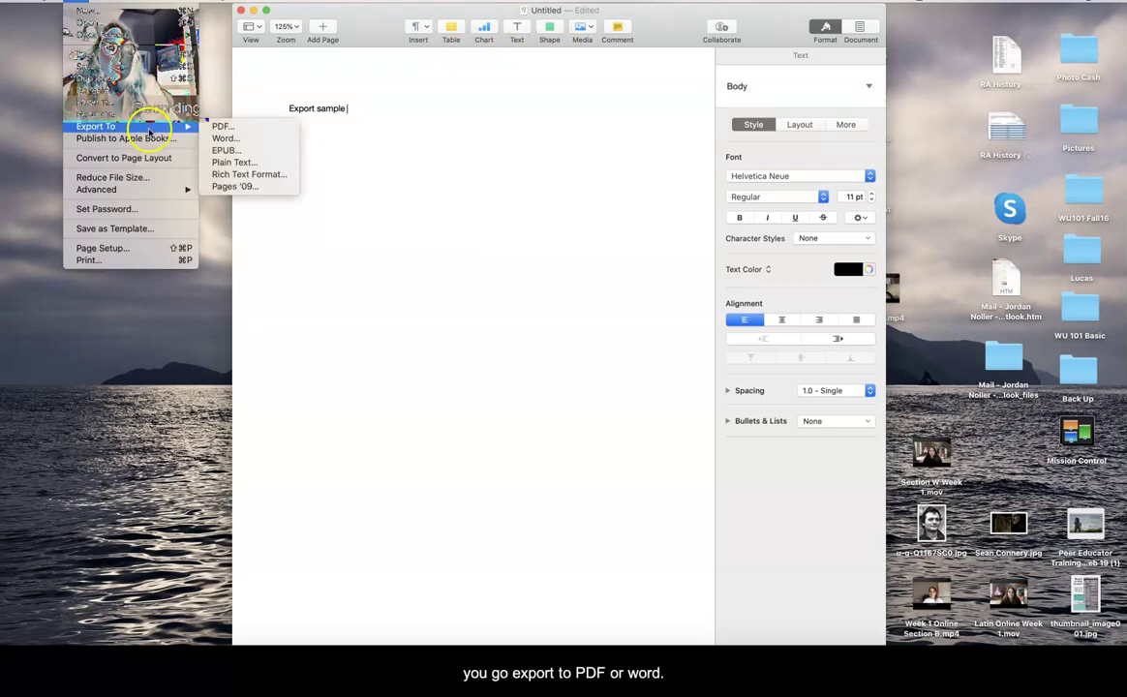
click(221, 126)
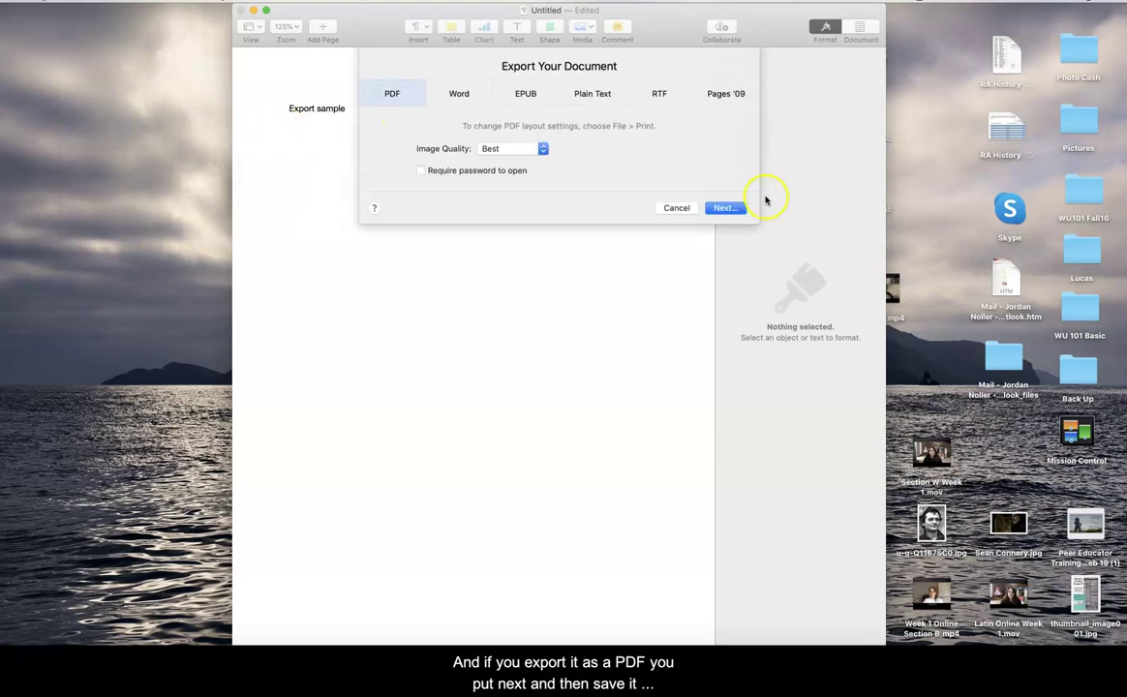
click(732, 209)
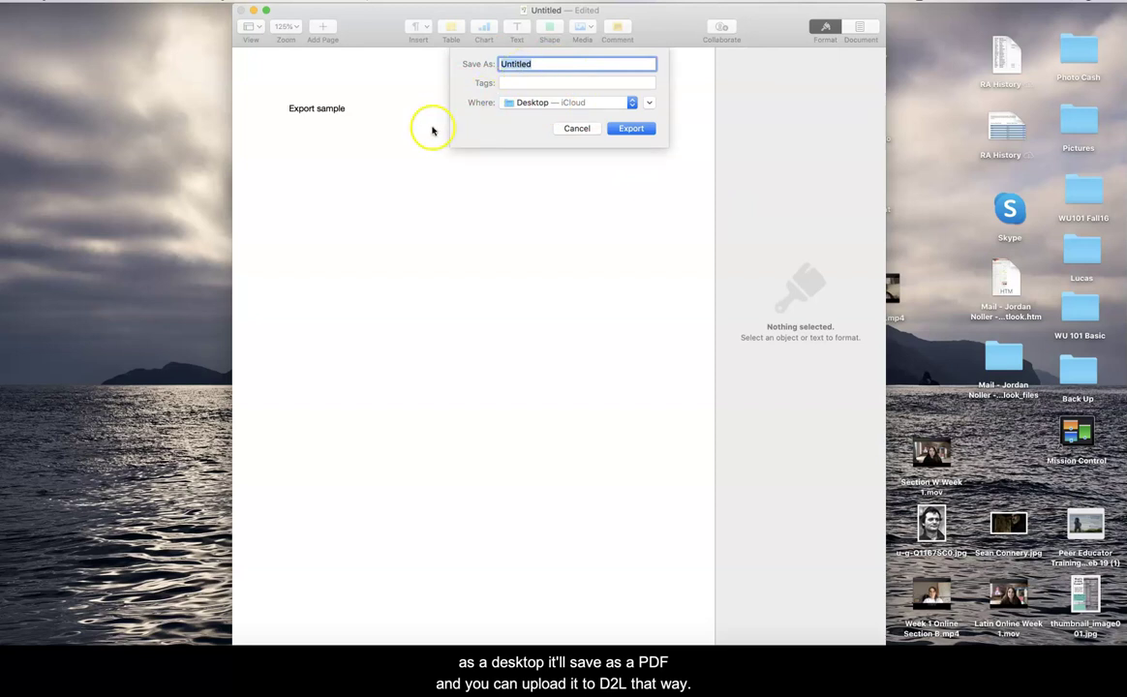
double_click(1010, 601)
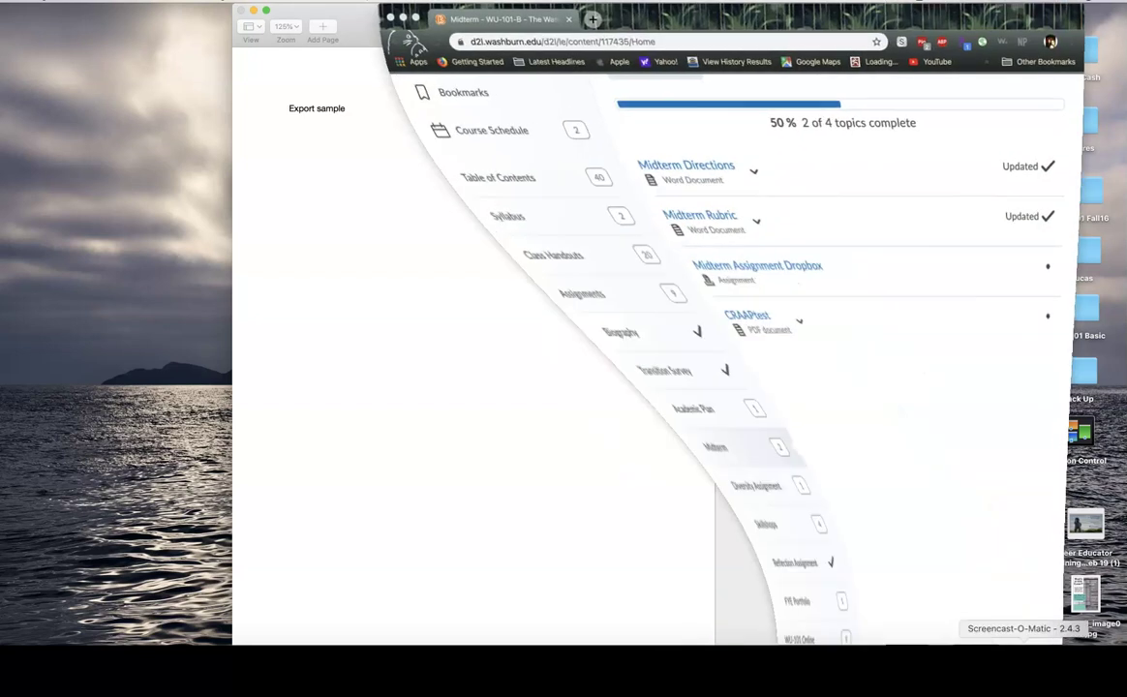
- Maximize the Chrome window on the course content page
click(414, 18)
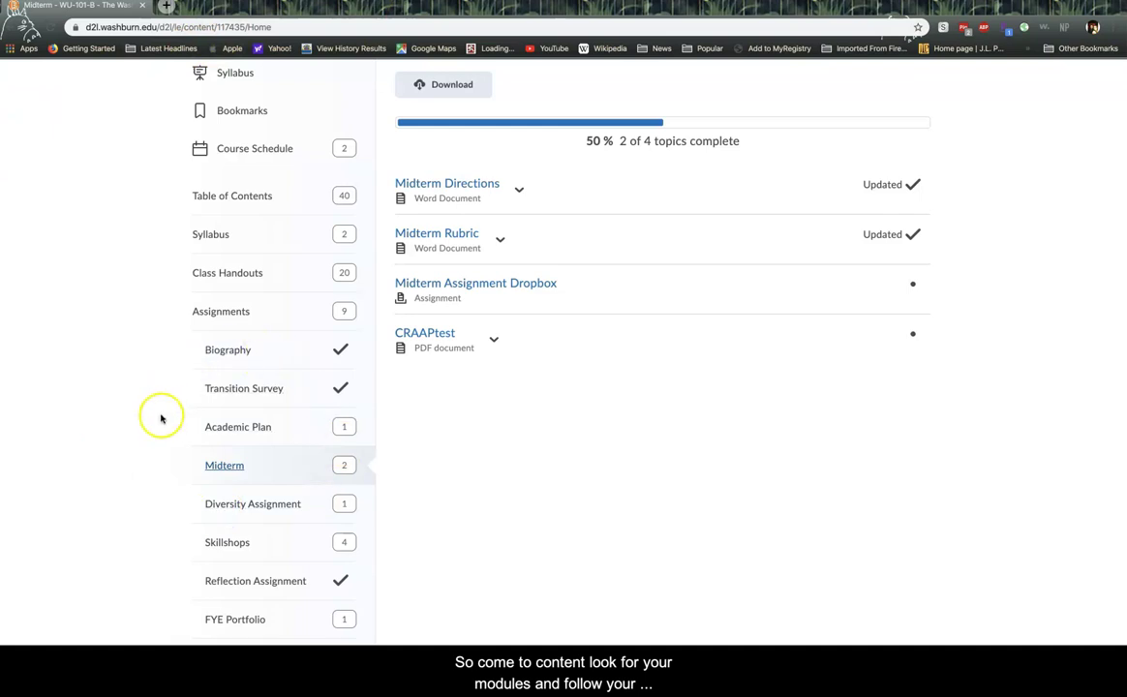
scroll(164, 384, up, 2)
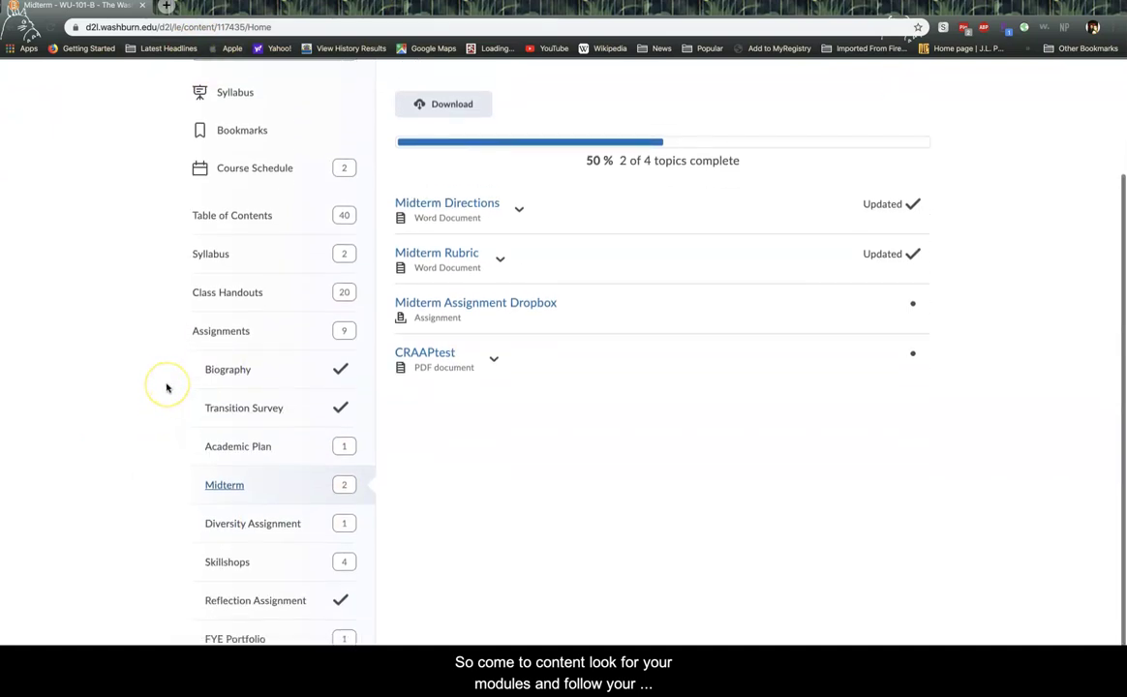
scroll(167, 387, down, 1)
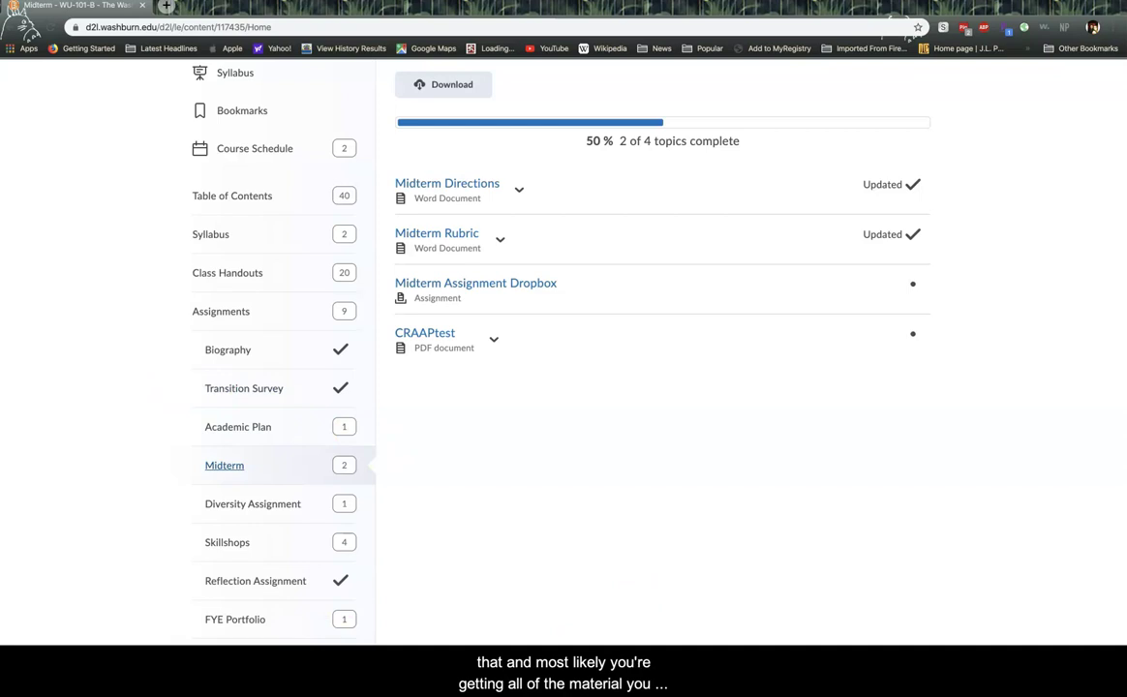
- Open the WU-101 Online module (6 of 15 topics, 40%) and scroll through it and back up
click(229, 658)
scroll(176, 595, down, 2)
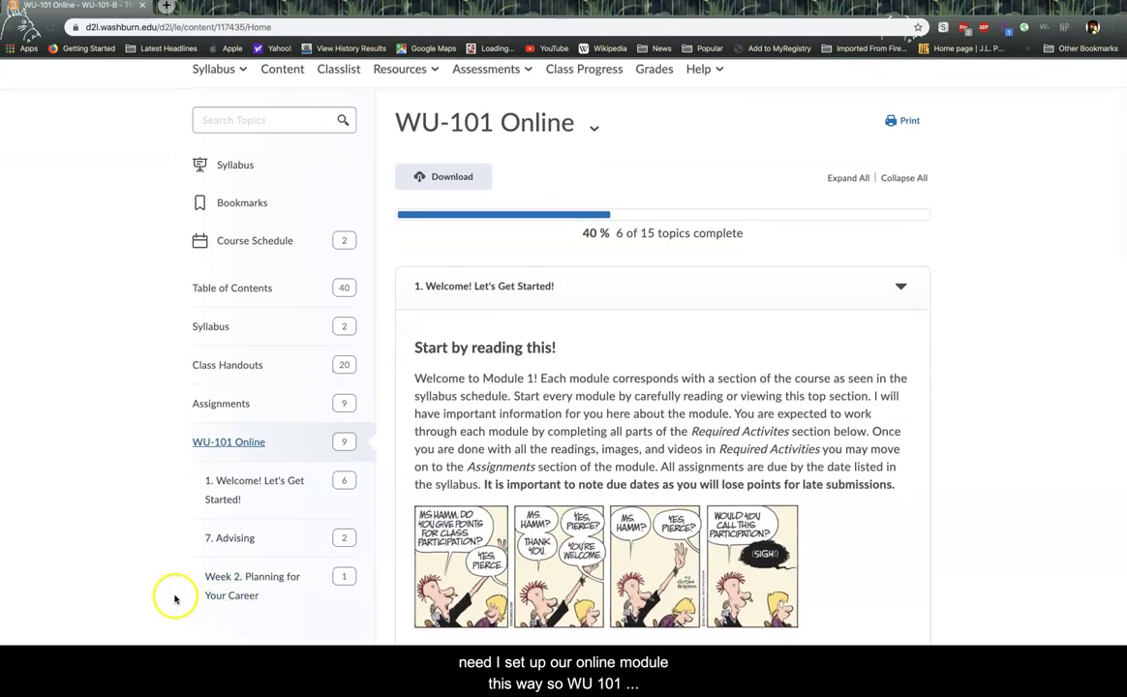
scroll(174, 600, down, 4)
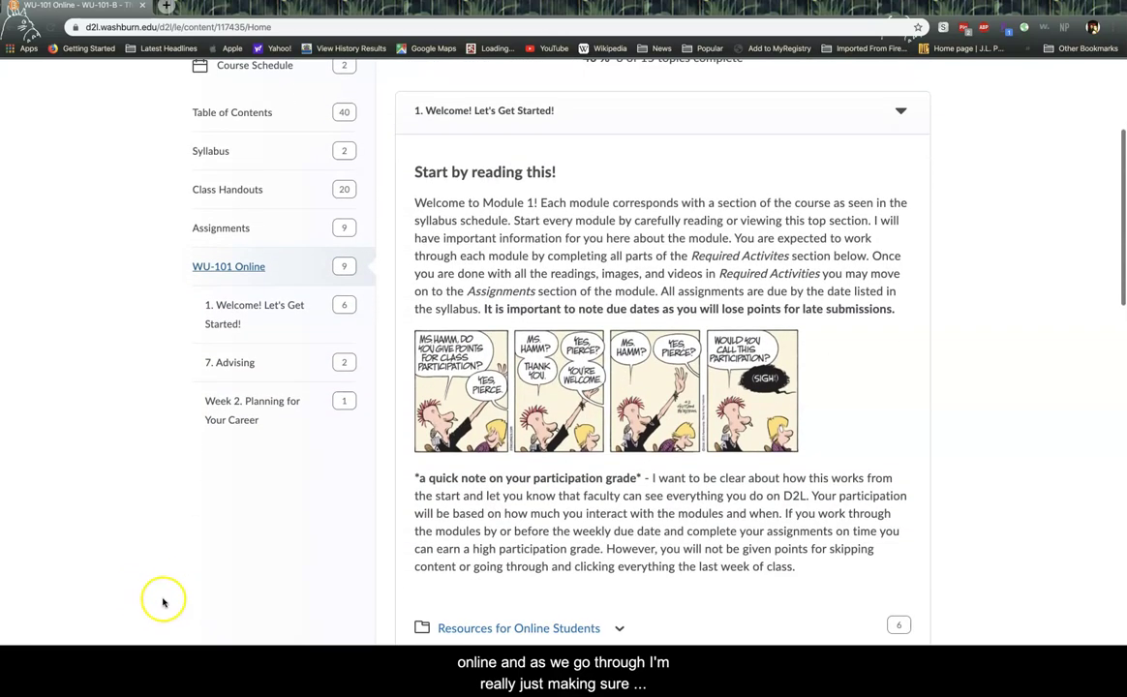
scroll(163, 603, down, 10)
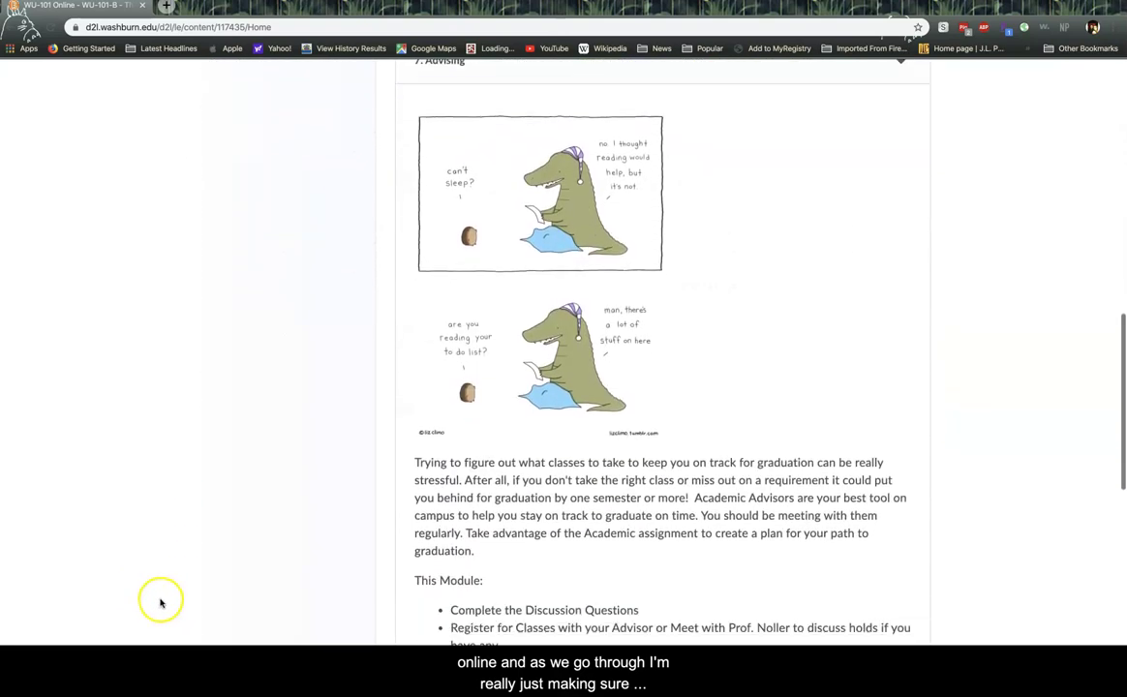
scroll(163, 602, down, 5)
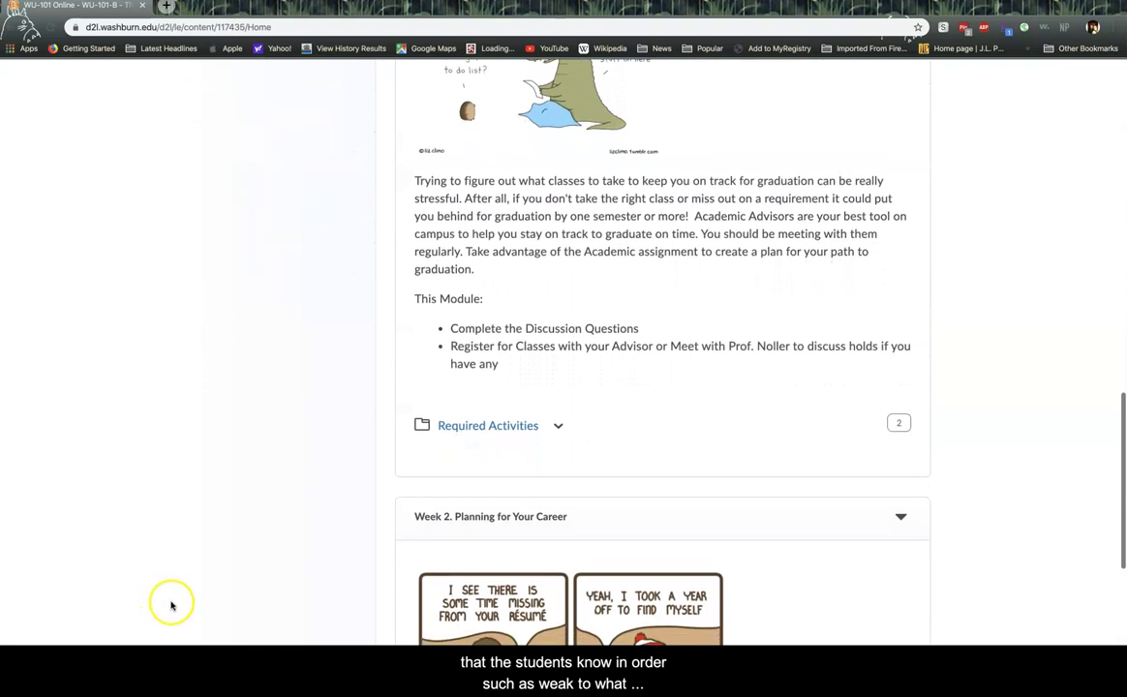
scroll(172, 603, down, 5)
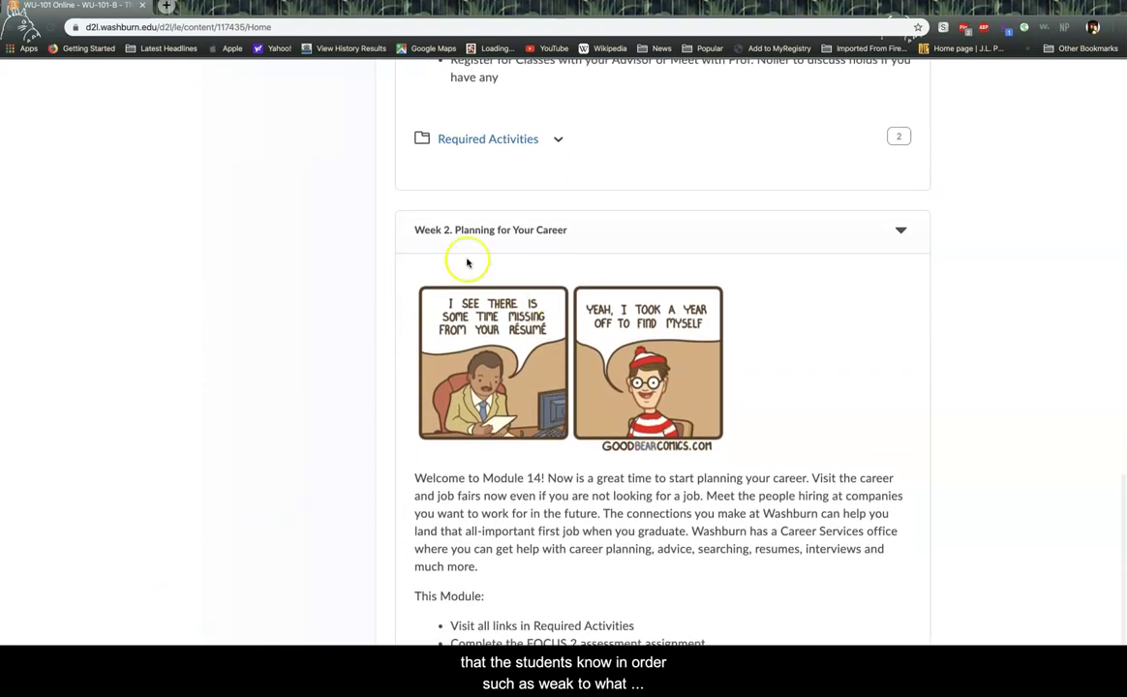
scroll(337, 428, down, 3)
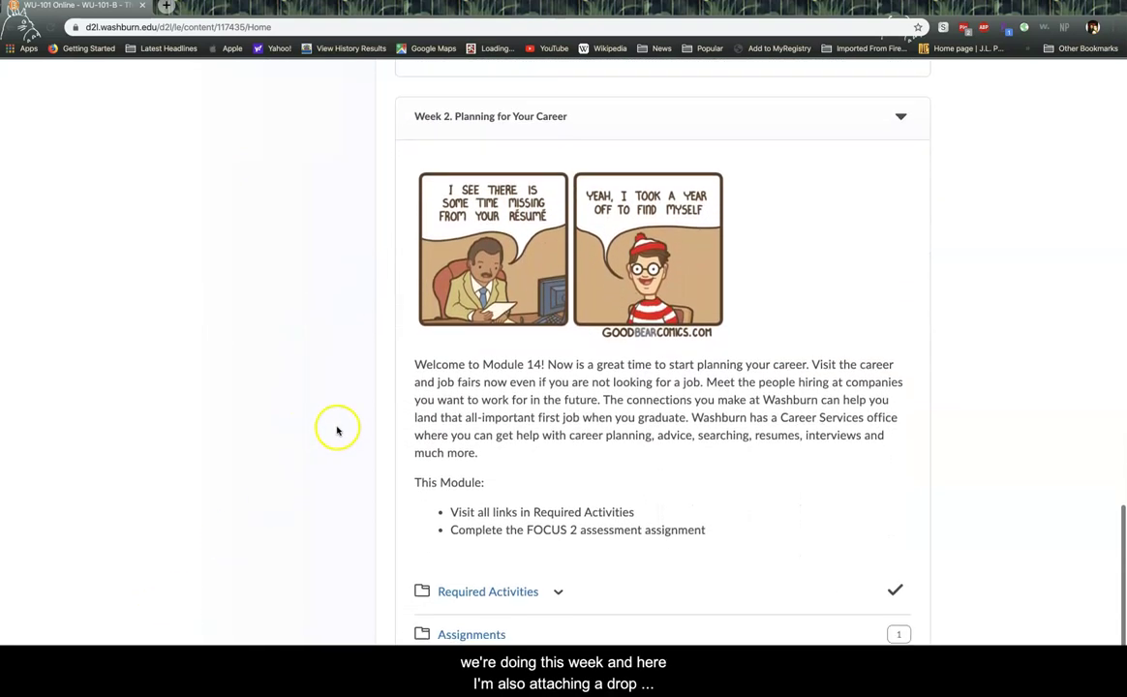
scroll(337, 428, down, 1)
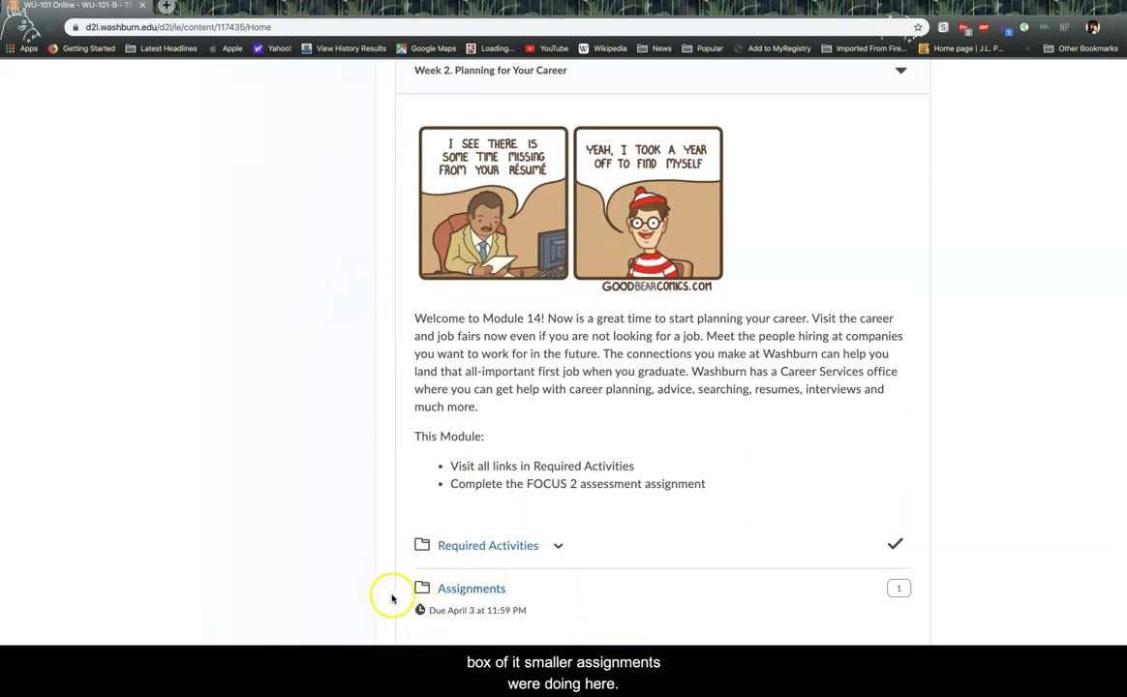
scroll(335, 511, up, 3)
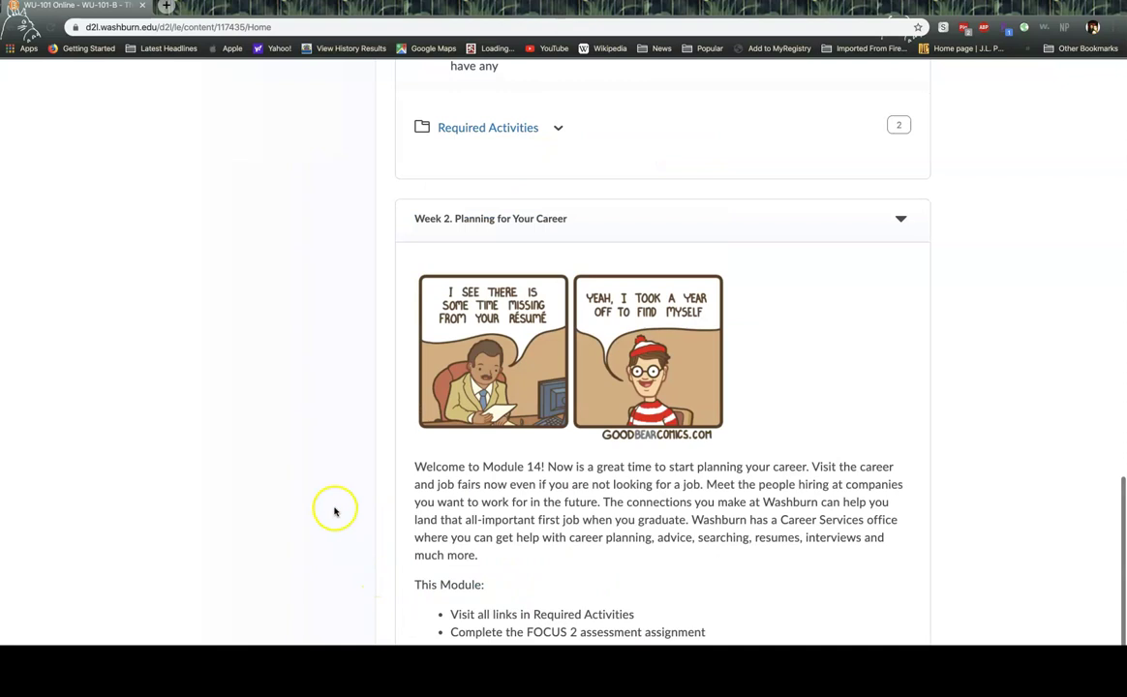
scroll(335, 511, up, 15)
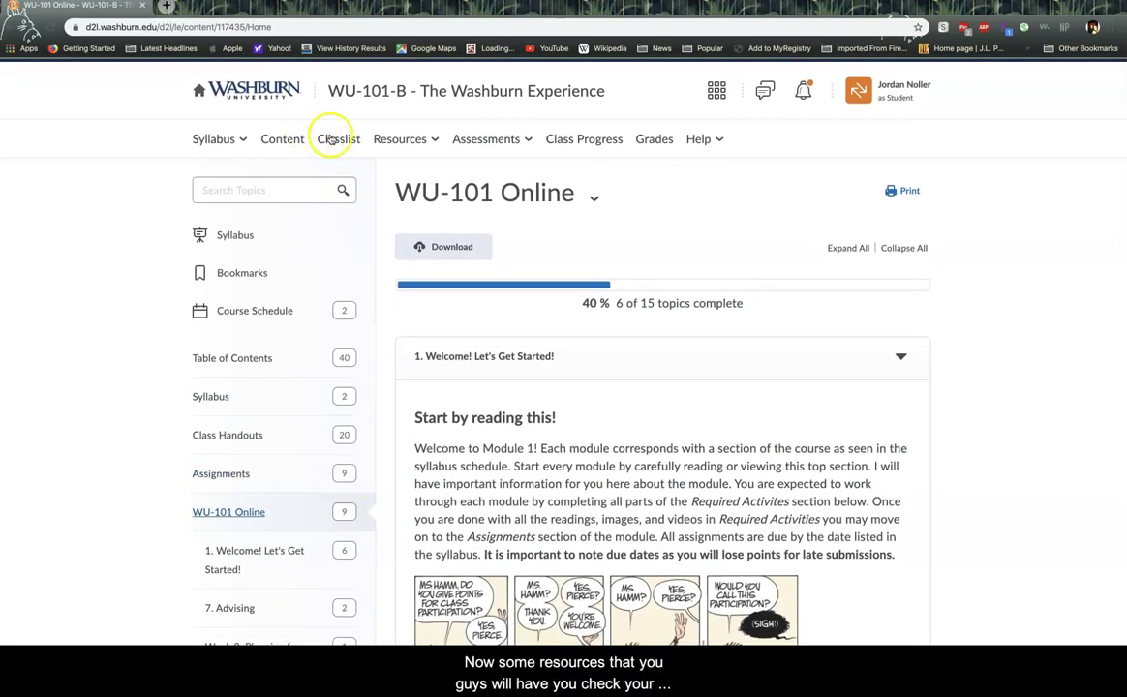
- Browse the Resources dropdown items, then bring up the Assessments dropdown
click(436, 141)
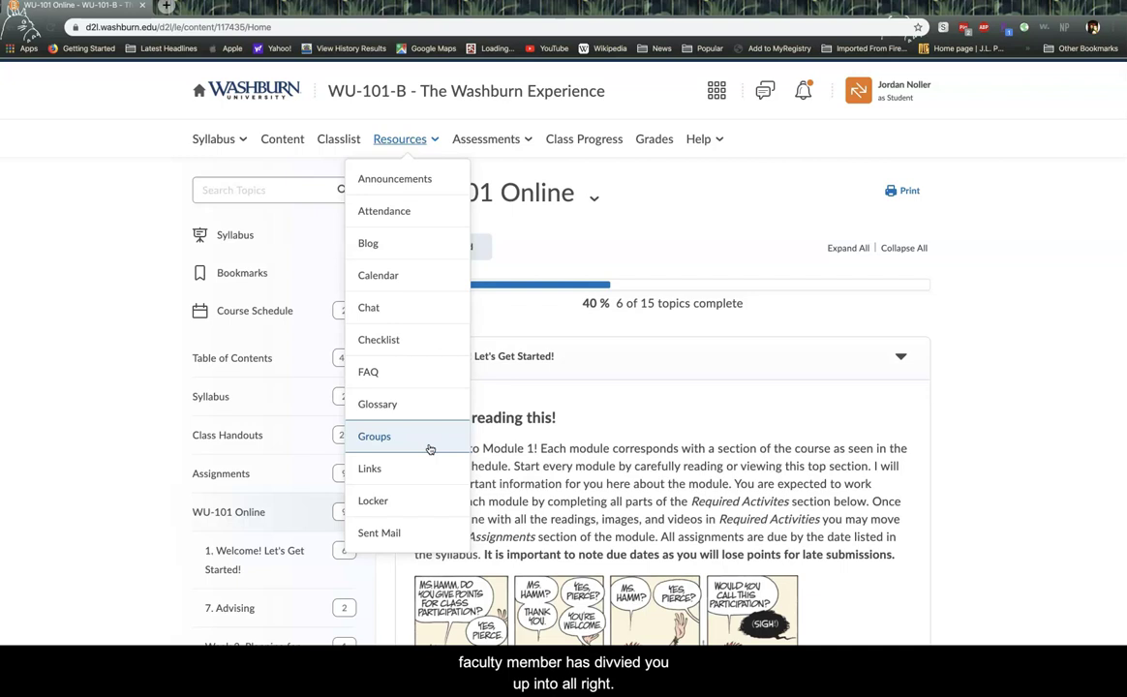
click(531, 141)
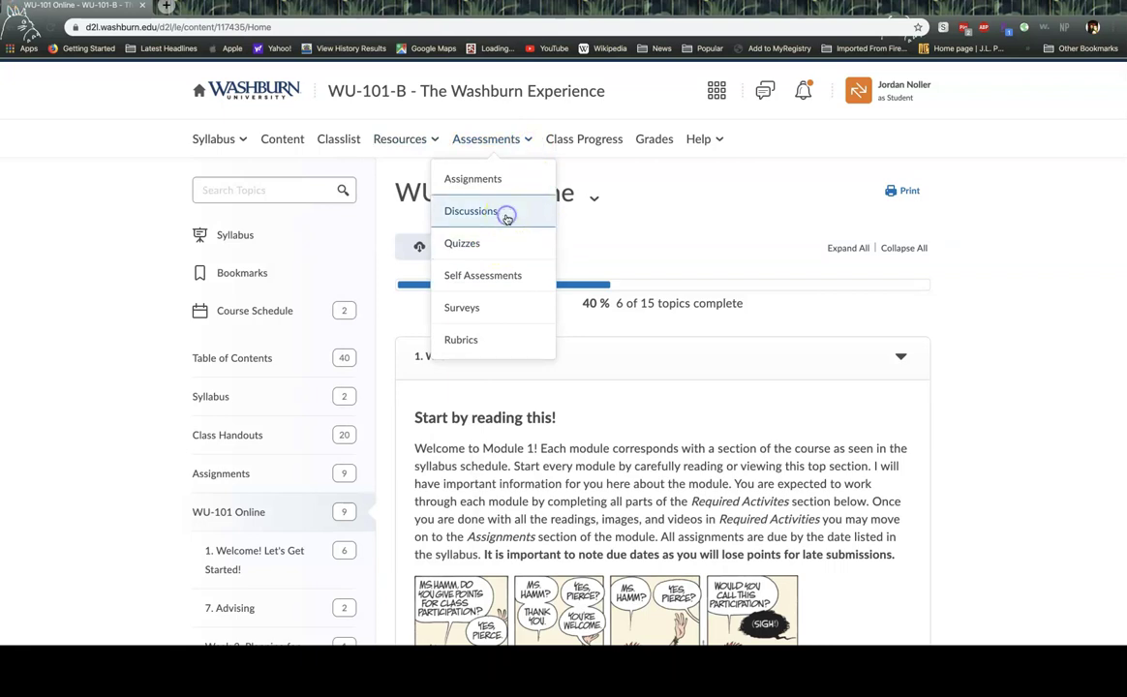
- Open Discussions and highlight the Career Services and Major Exploration topic's availability dates
click(505, 217)
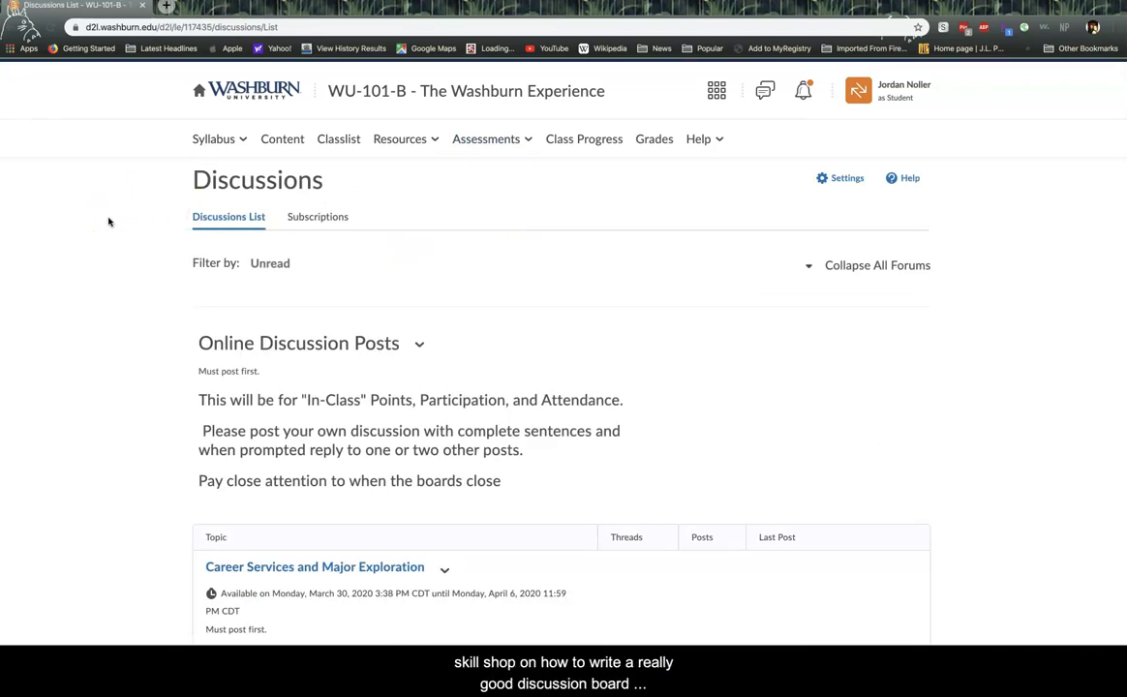
scroll(131, 226, down, 3)
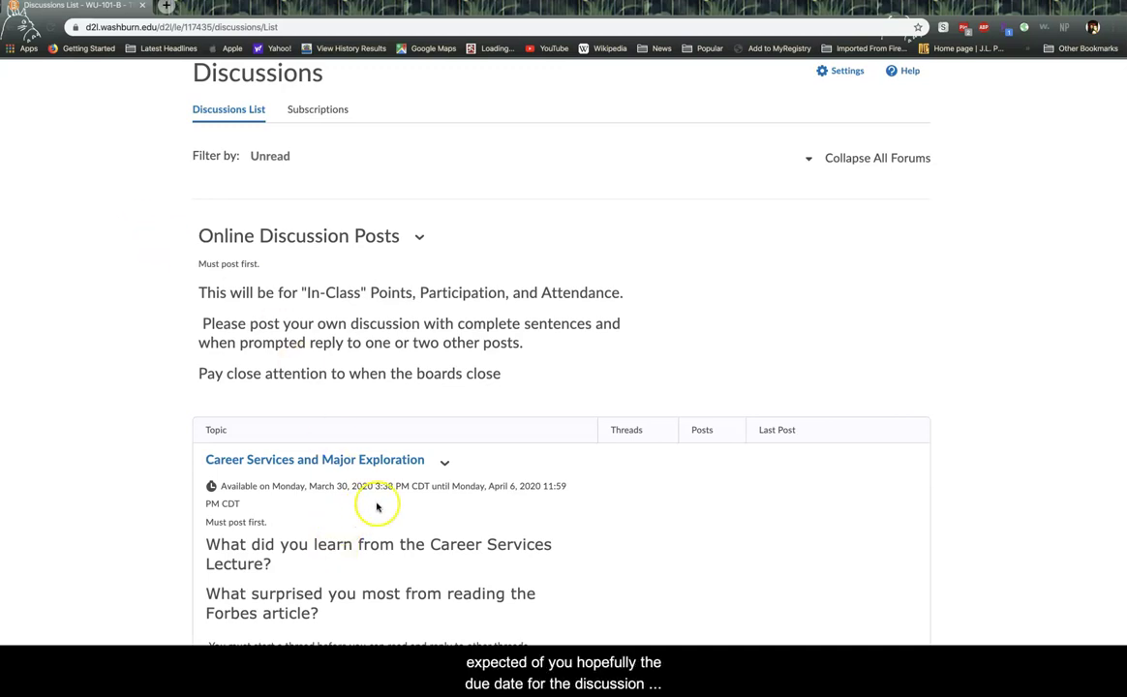
drag(247, 503, 216, 485)
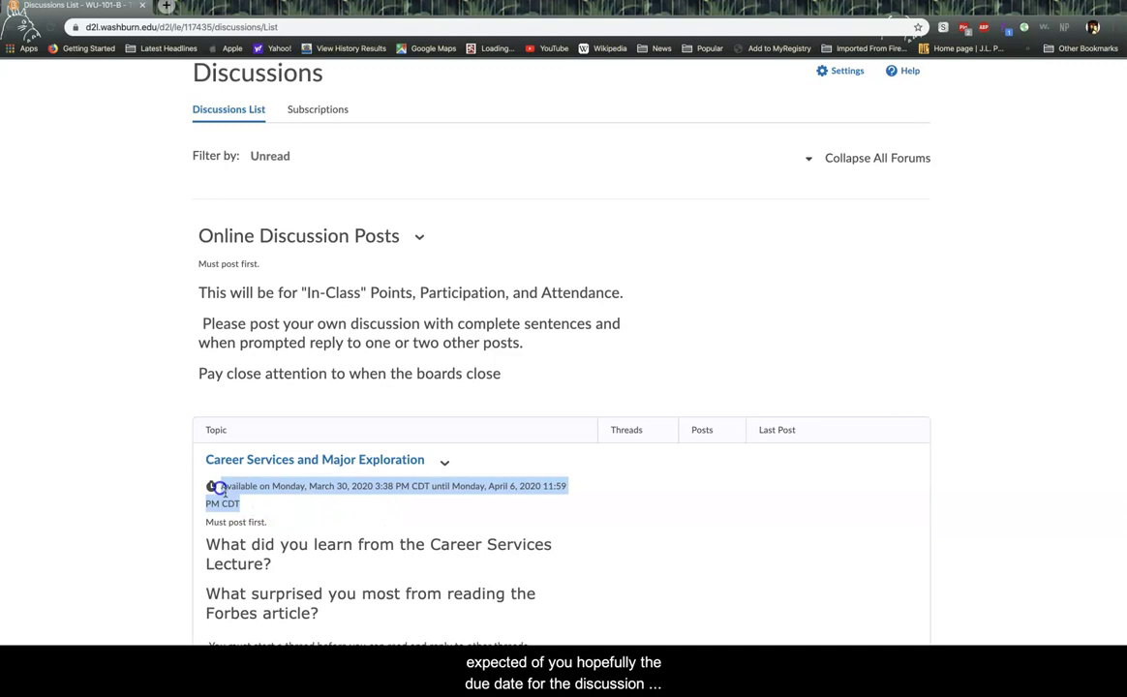
click(262, 510)
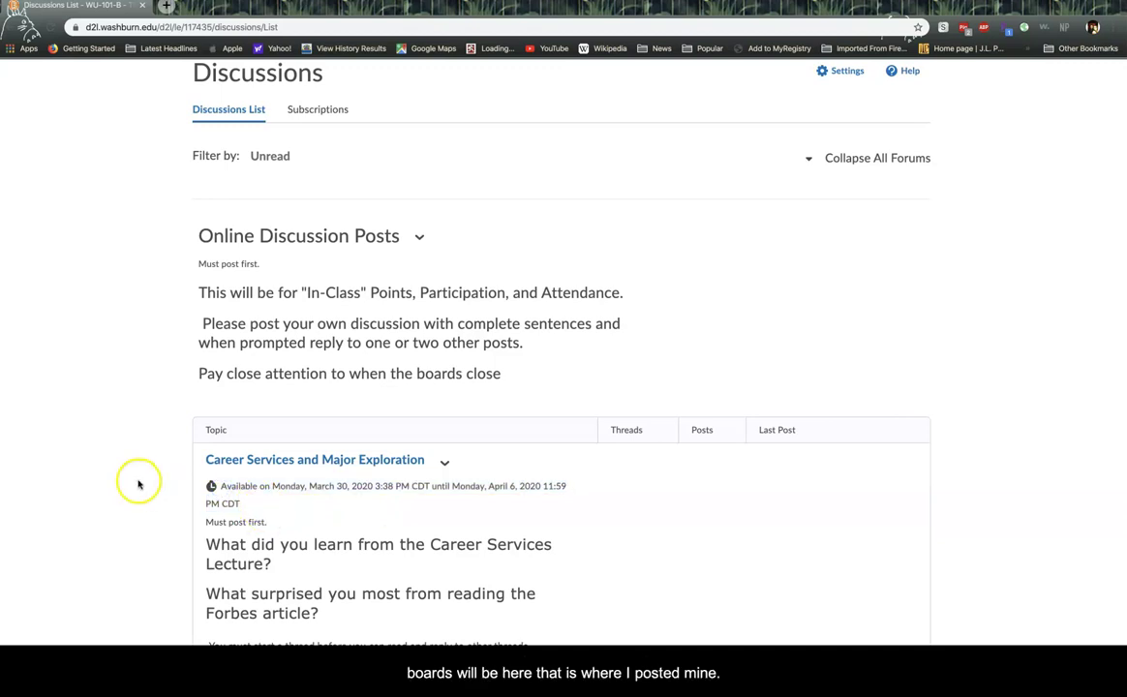
scroll(141, 480, up, 2)
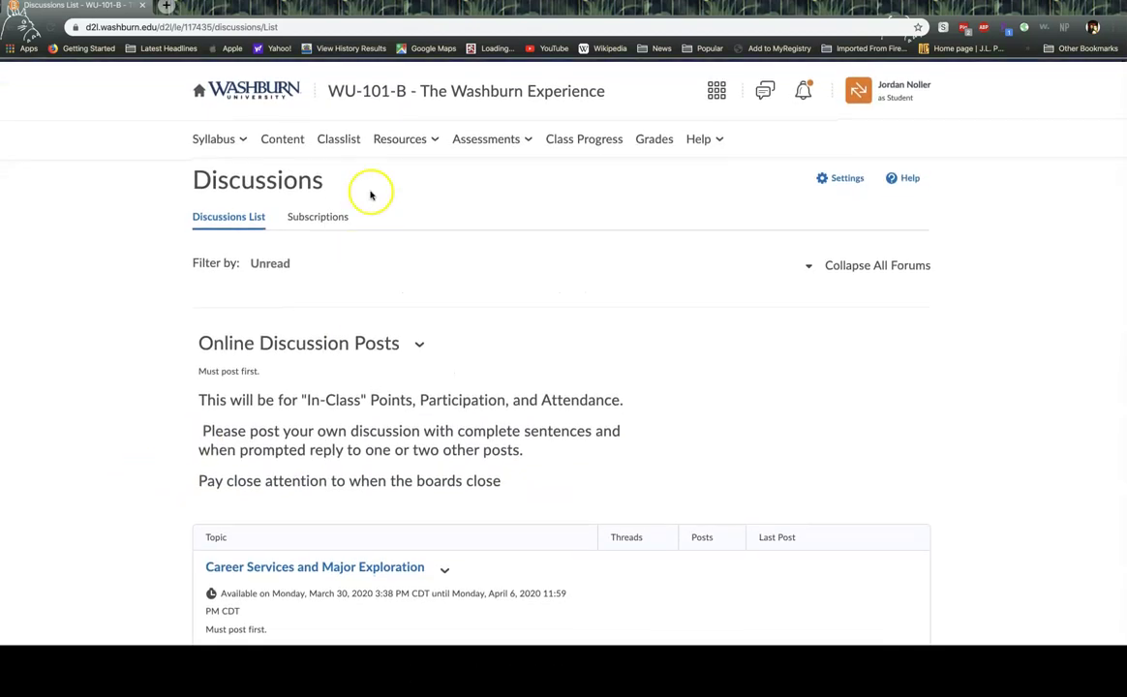
- Open the Quiz List (no quizzes available), then reopen the Assessments menu and choose one of its options
click(528, 138)
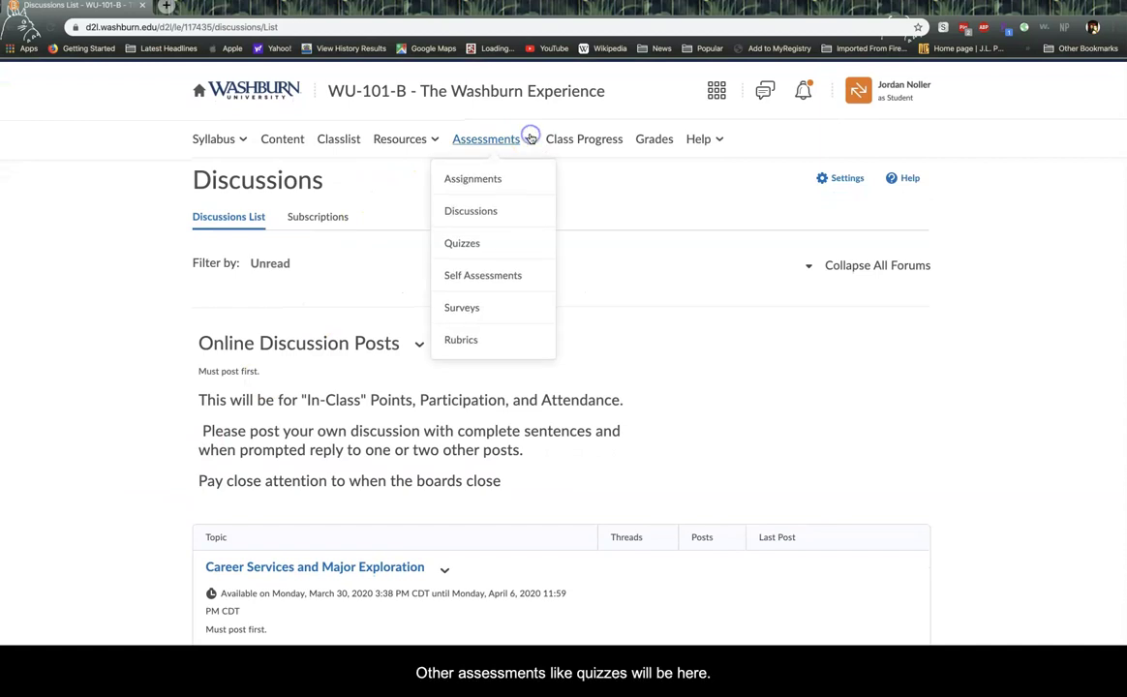
click(466, 241)
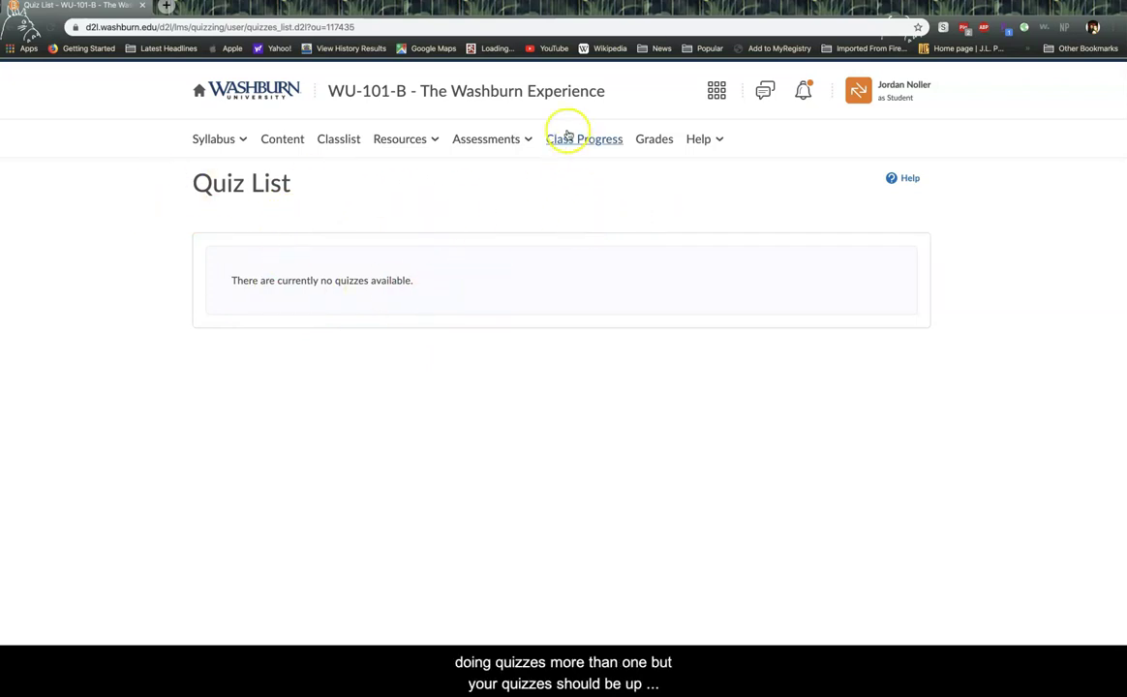
click(532, 142)
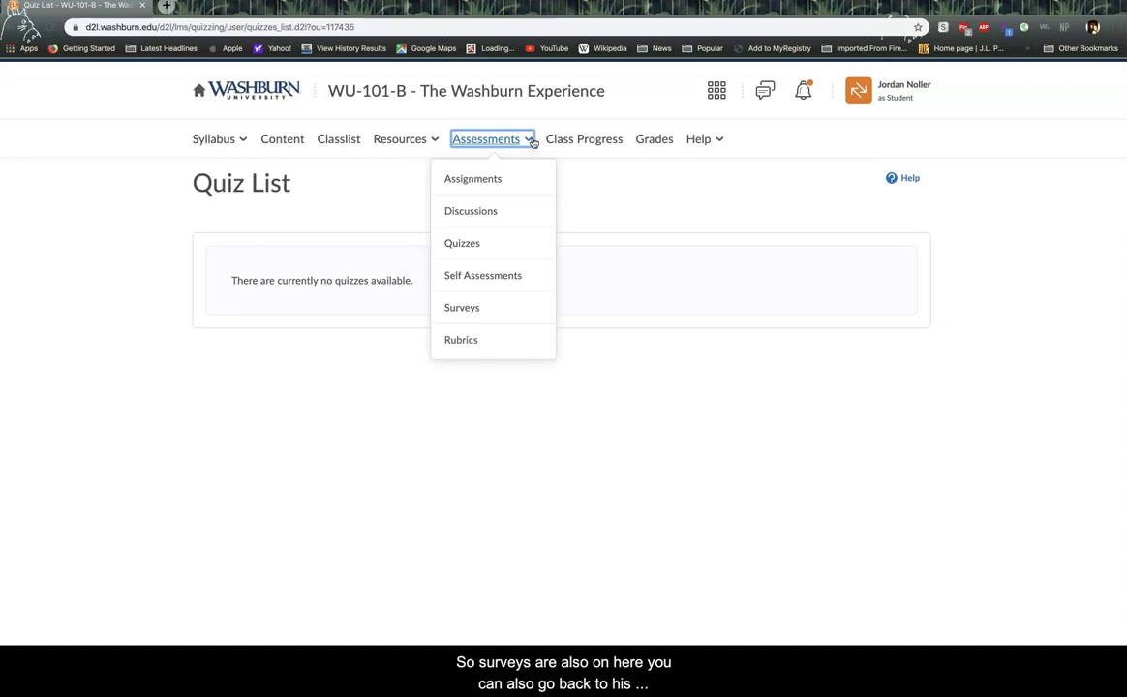
click(496, 180)
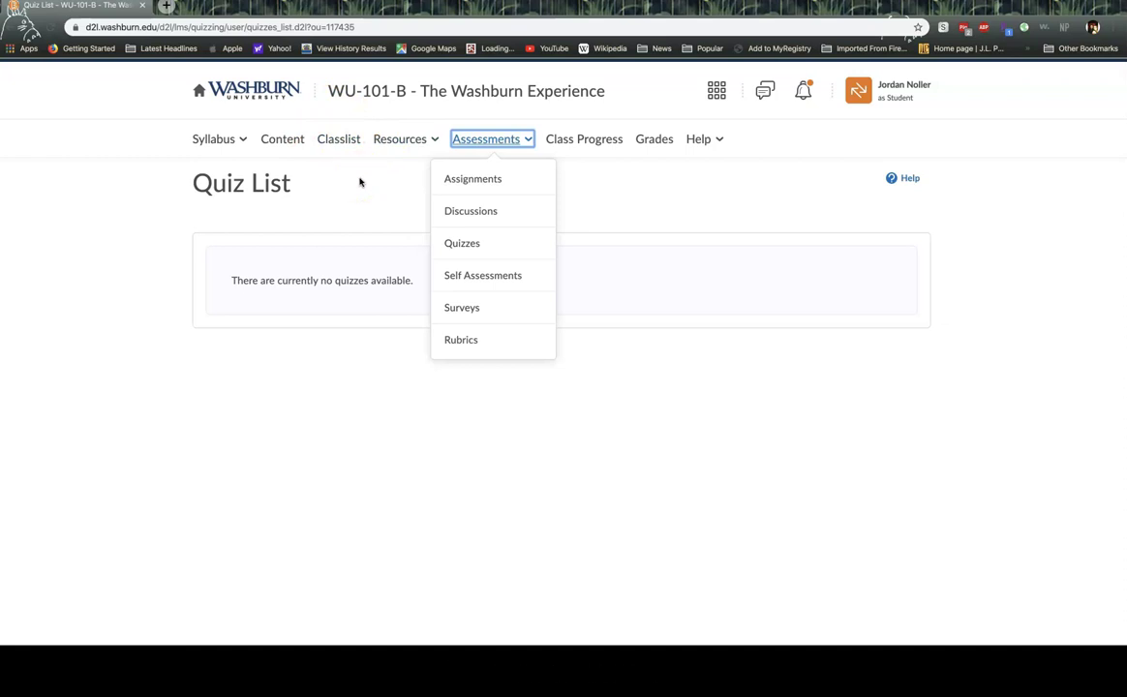
- Open the course Grades page and scroll through the grade items table and their point totals
click(641, 144)
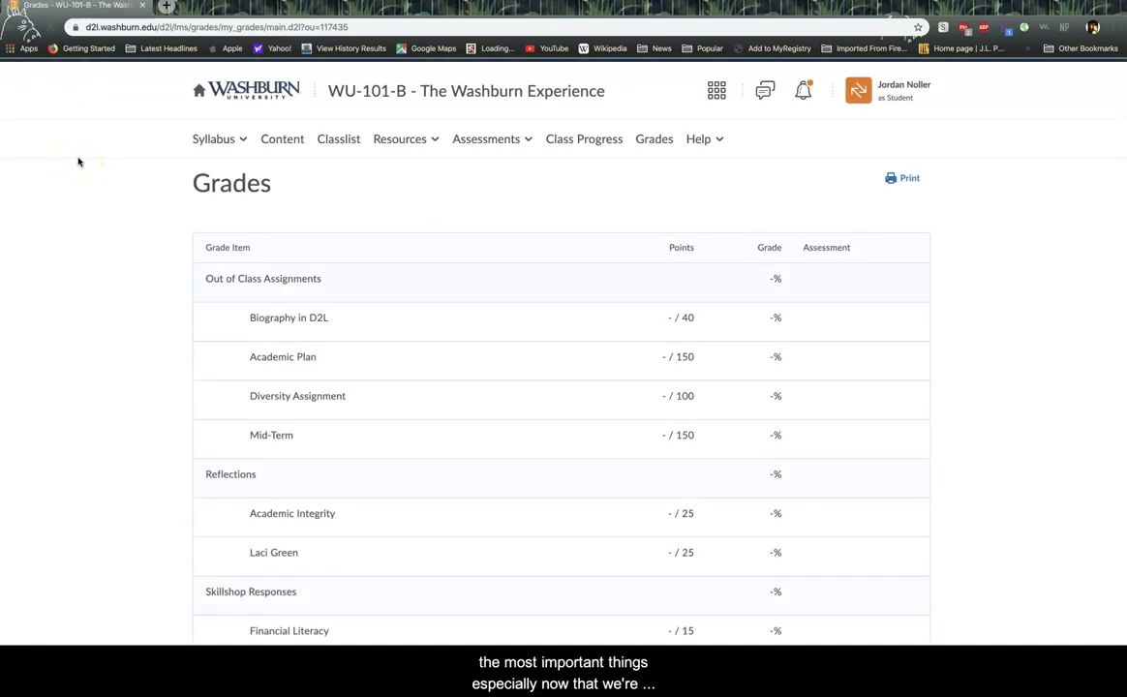
scroll(107, 153, down, 5)
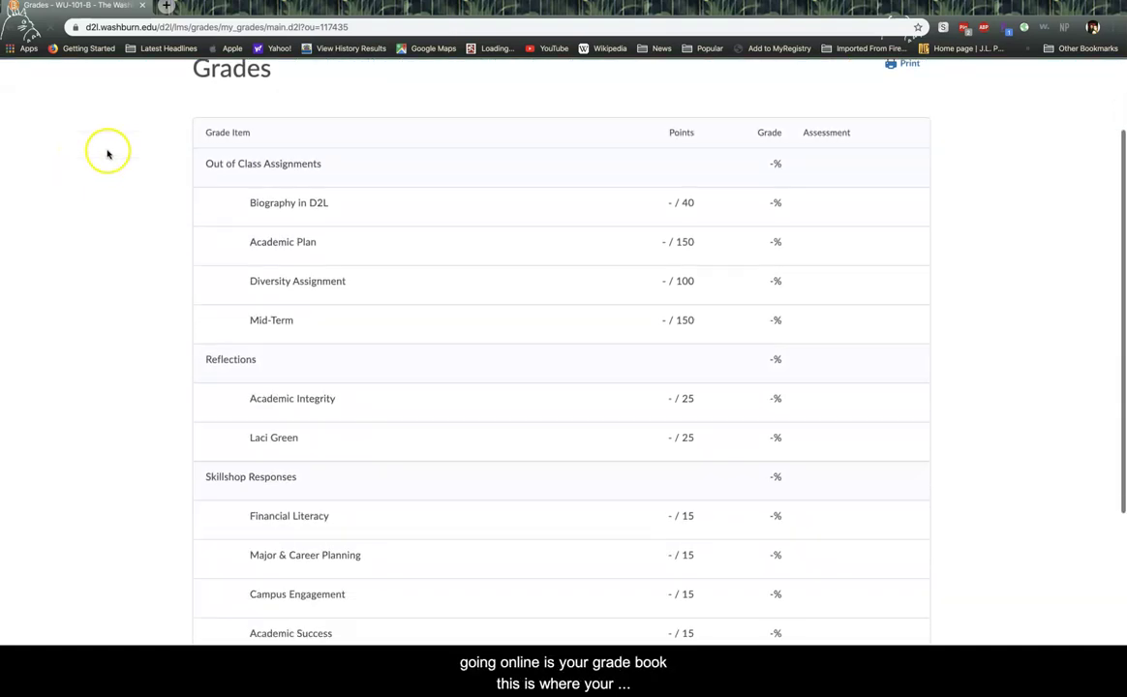
scroll(109, 153, down, 1)
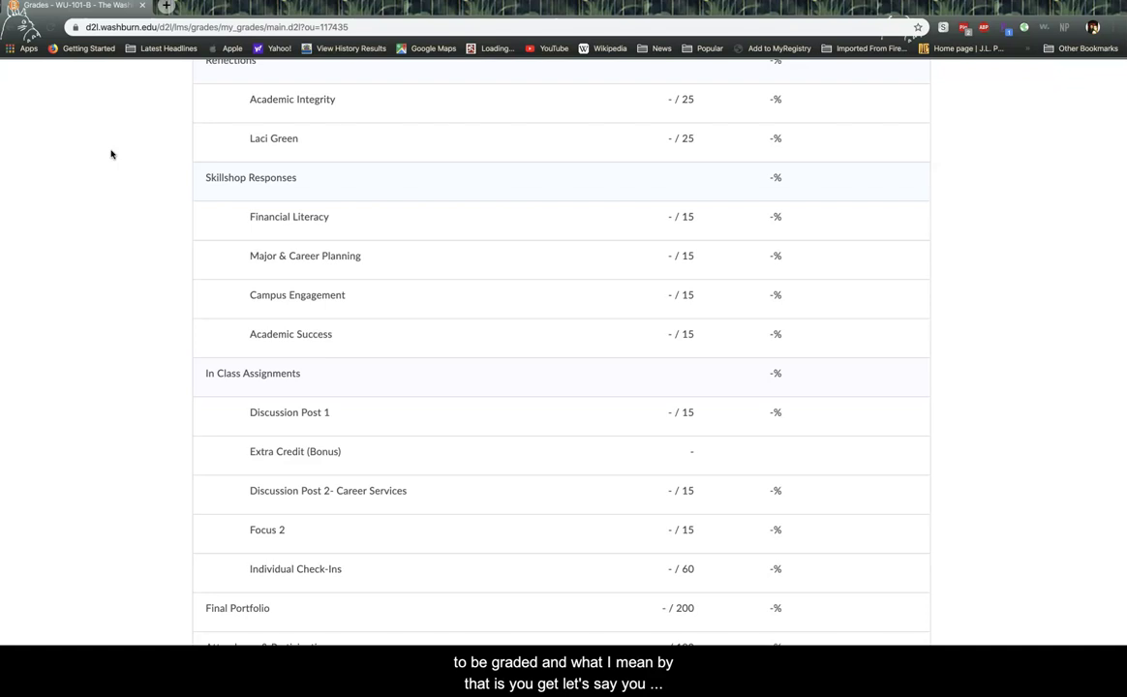
click(199, 145)
scroll(200, 146, up, 5)
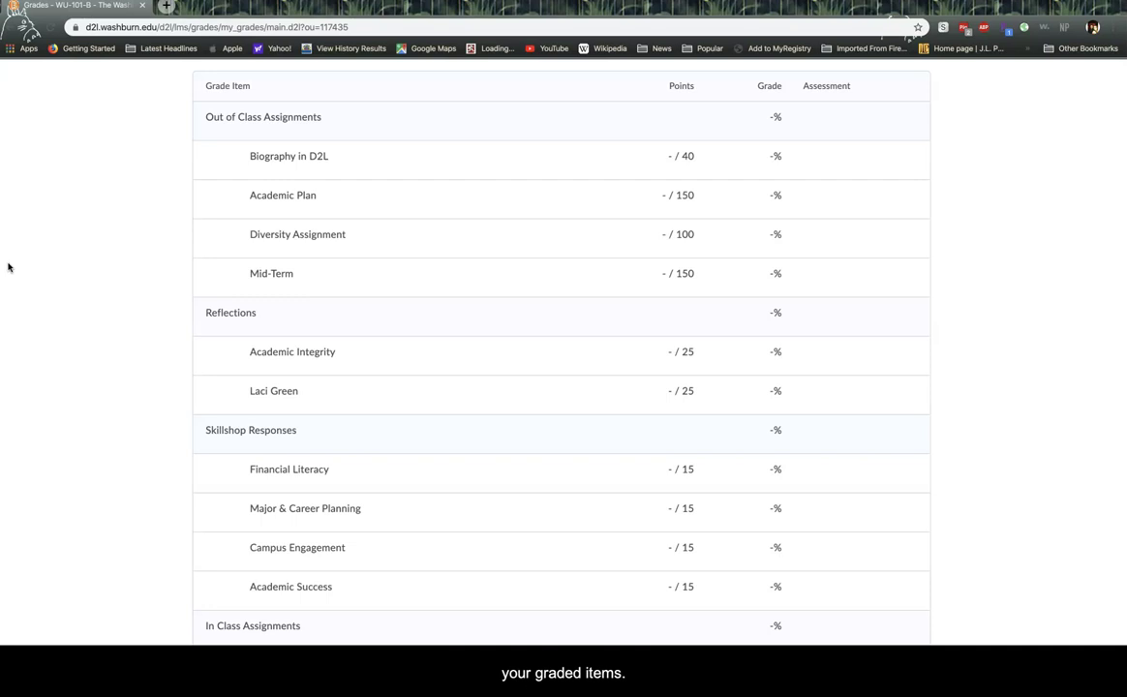
scroll(13, 265, up, 3)
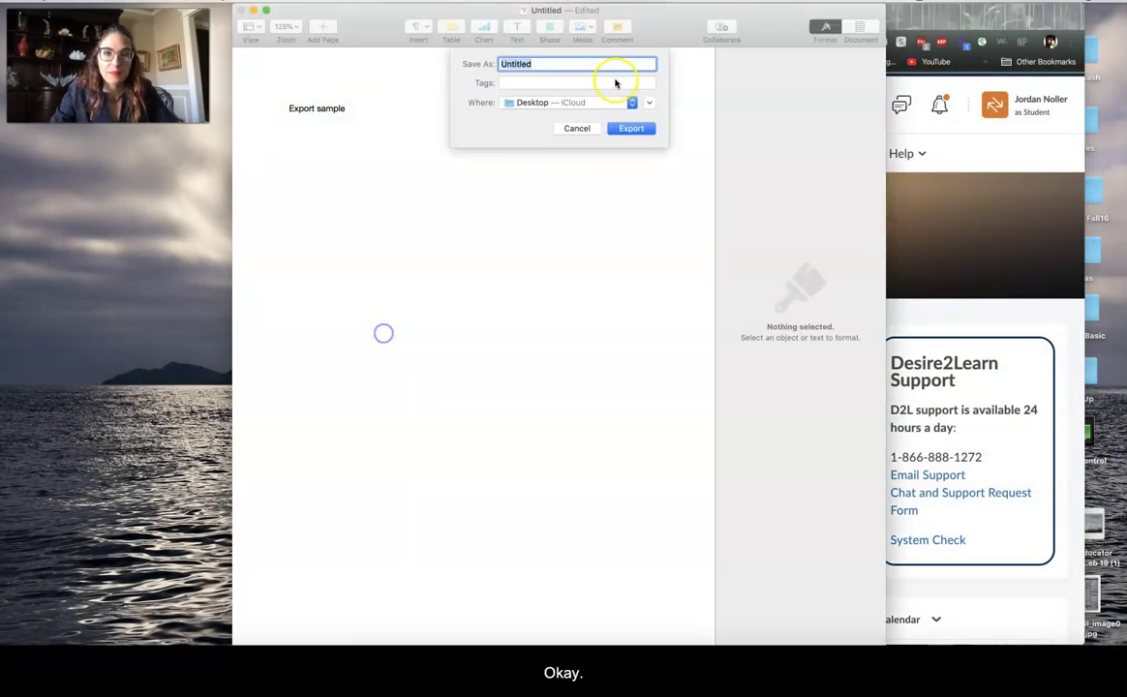
- Cancel the export and type the user's email address on a new line below 'Export sample'
click(575, 129)
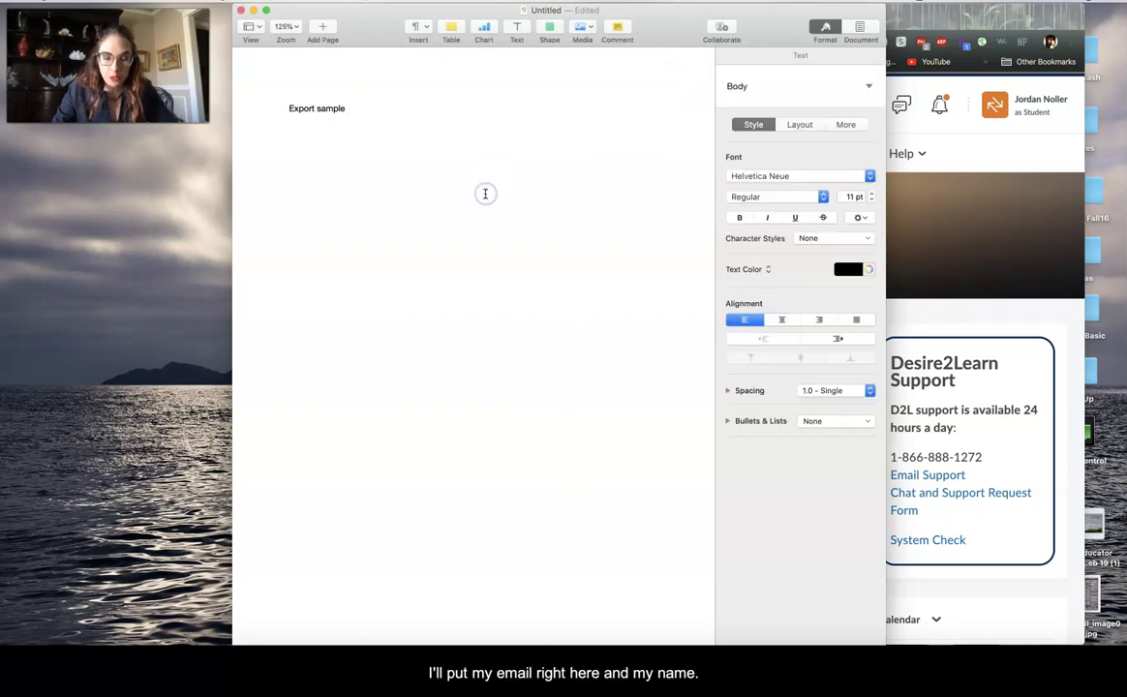
key(Return)
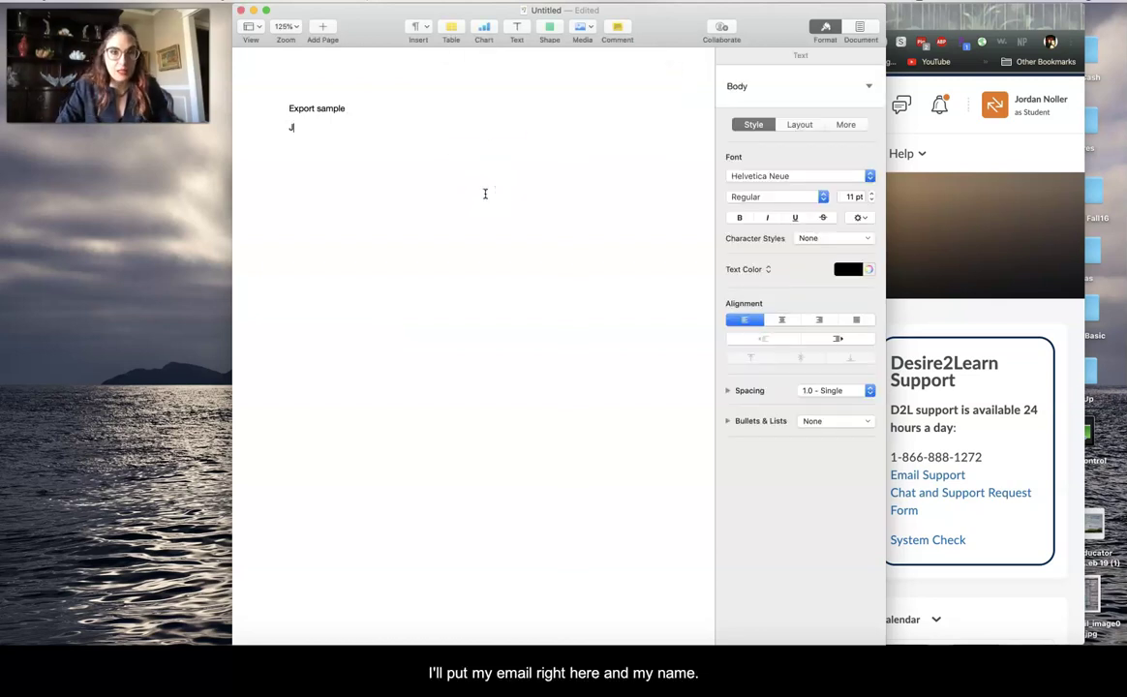
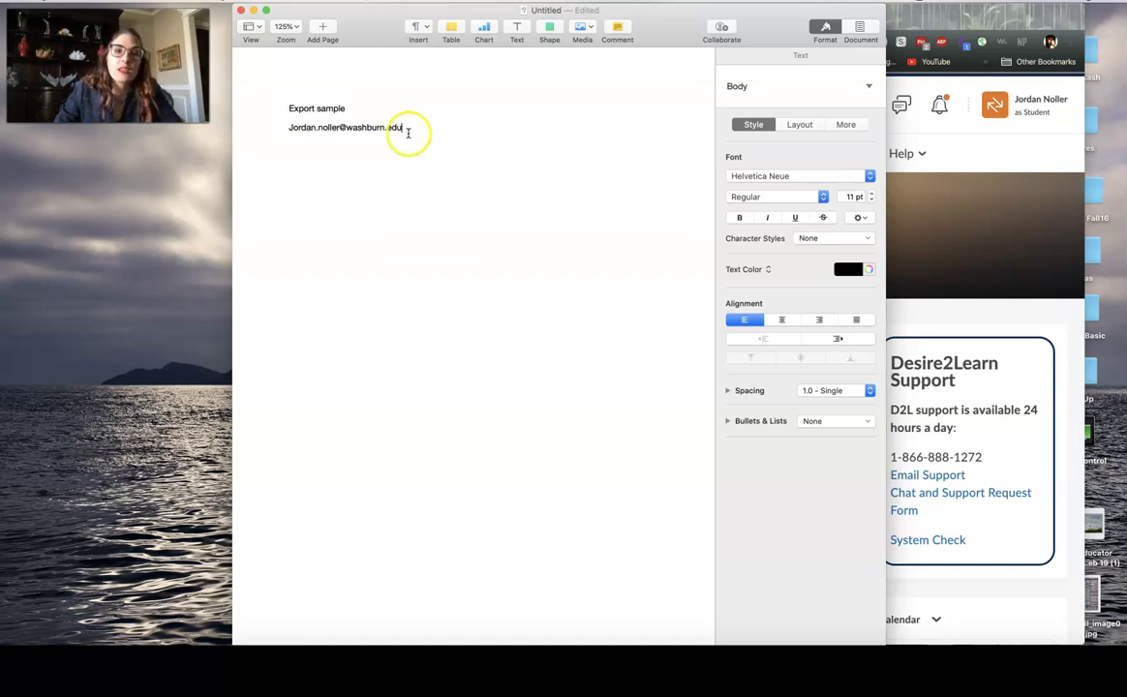
- Select the email address line and enlarge its font size to 26 pt
drag(405, 128, 267, 130)
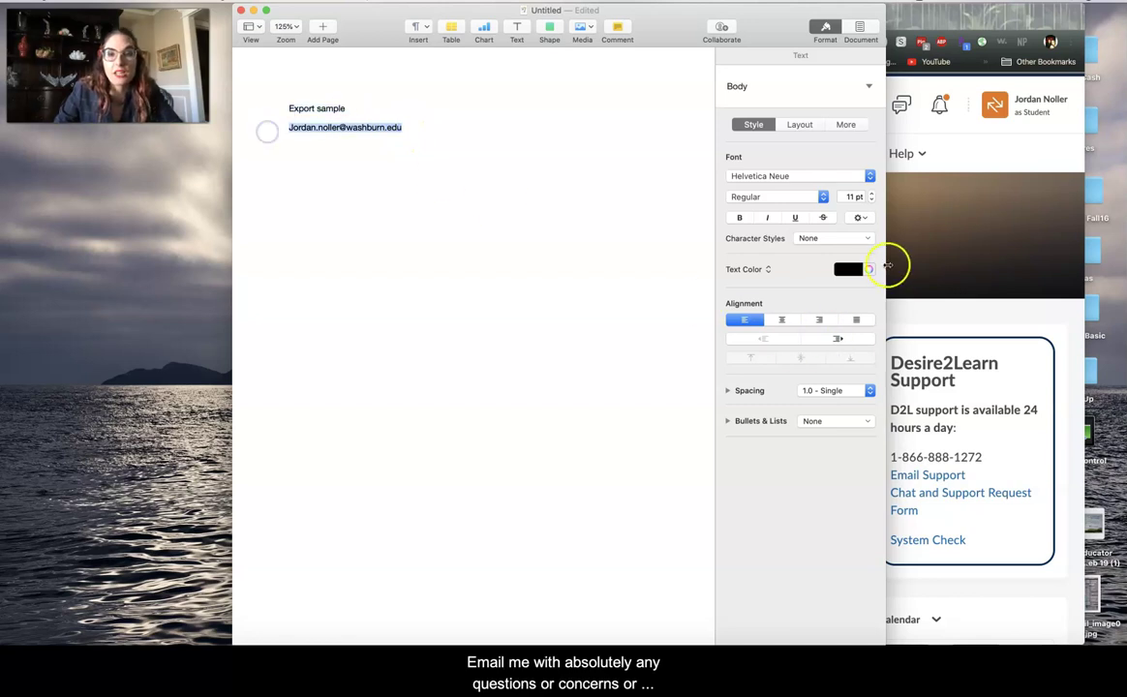
drag(874, 197, 874, 196)
click(556, 222)
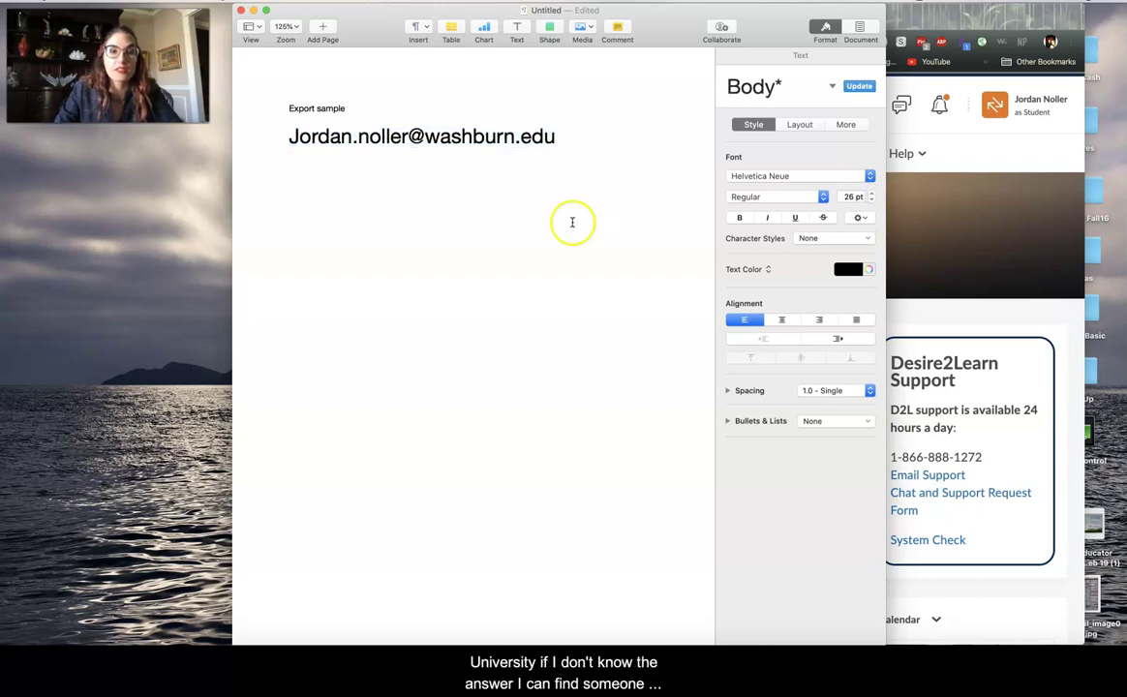